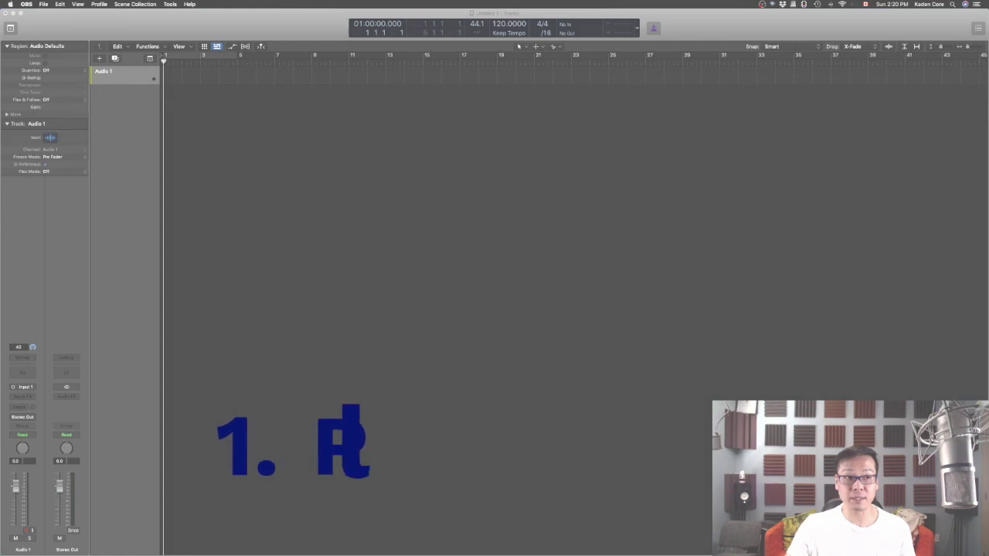
Move the PlugSearch 2.6 welcome window to the middle of the screen
{"action": "left_click_drag", "start_coordinate": [345, 204], "coordinate": [638, 128]}
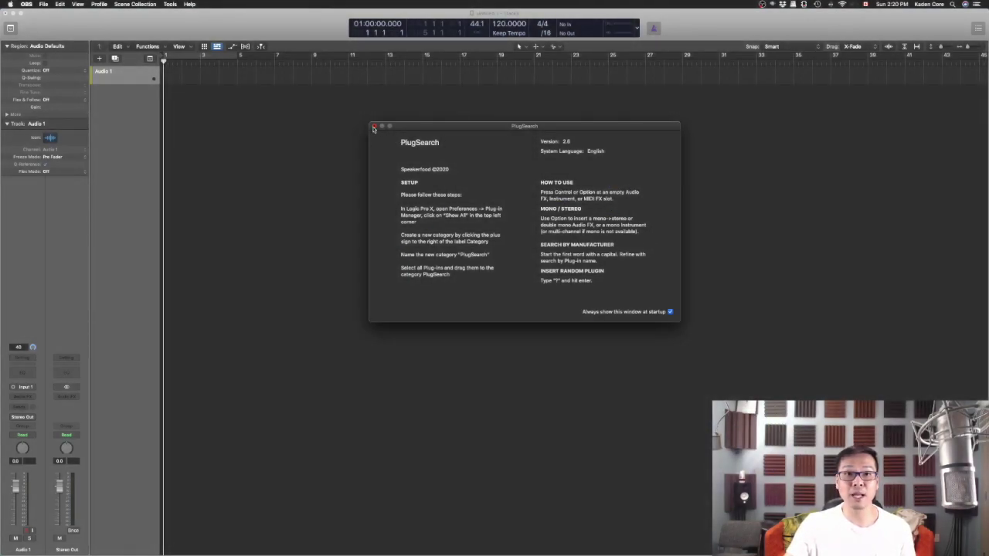
Close the PlugSearch info window and dismiss the plug-in menu on Audio 1
{"action": "left_click", "coordinate": [373, 127]}
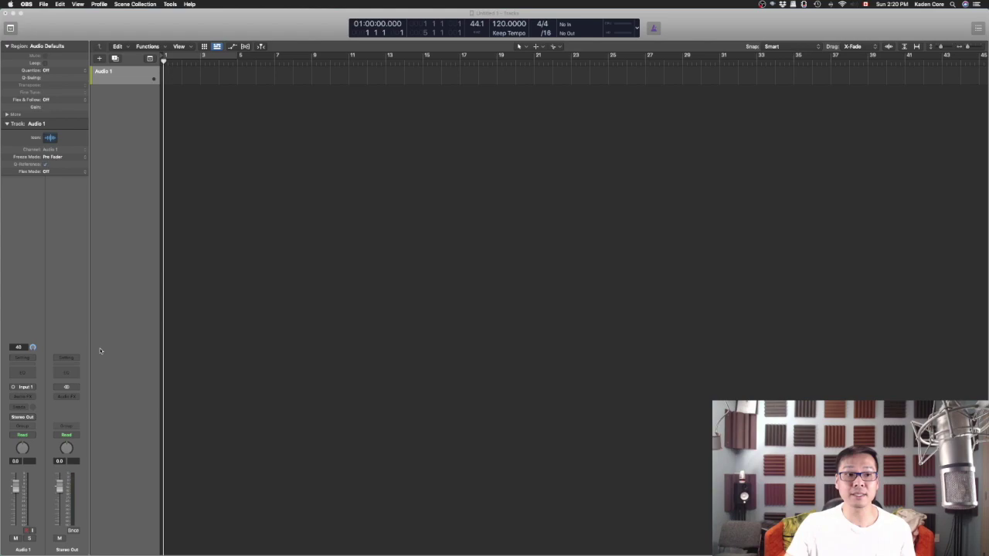
{"action": "left_click", "coordinate": [29, 398]}
Create the Inst 1 software instrument track and browse its instrument choices without loading one
{"action": "key", "text": "Escape"}
{"action": "key", "text": "alt+super+s"}
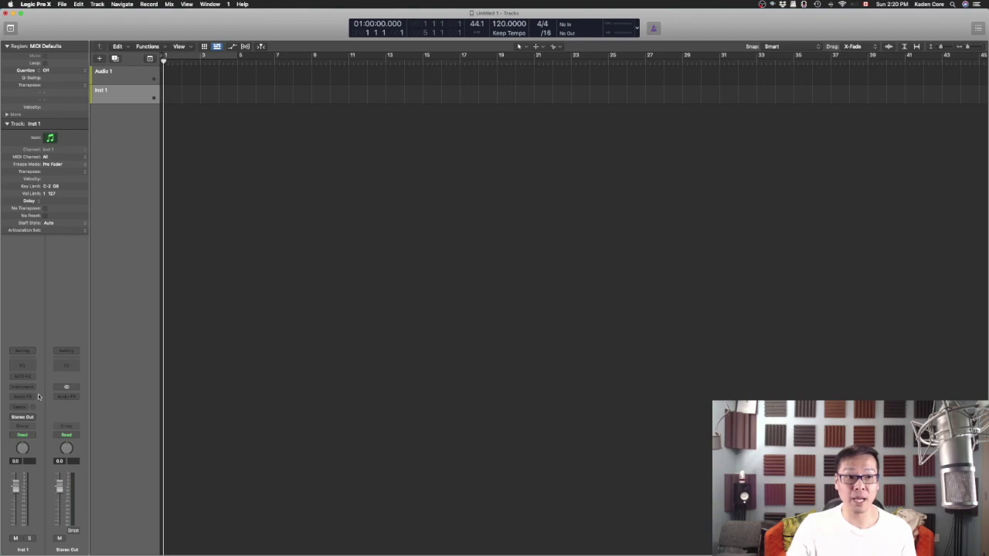
{"action": "left_click", "coordinate": [34, 388]}
{"action": "scroll", "coordinate": [39, 525], "scroll_direction": "down", "scroll_amount": 3}
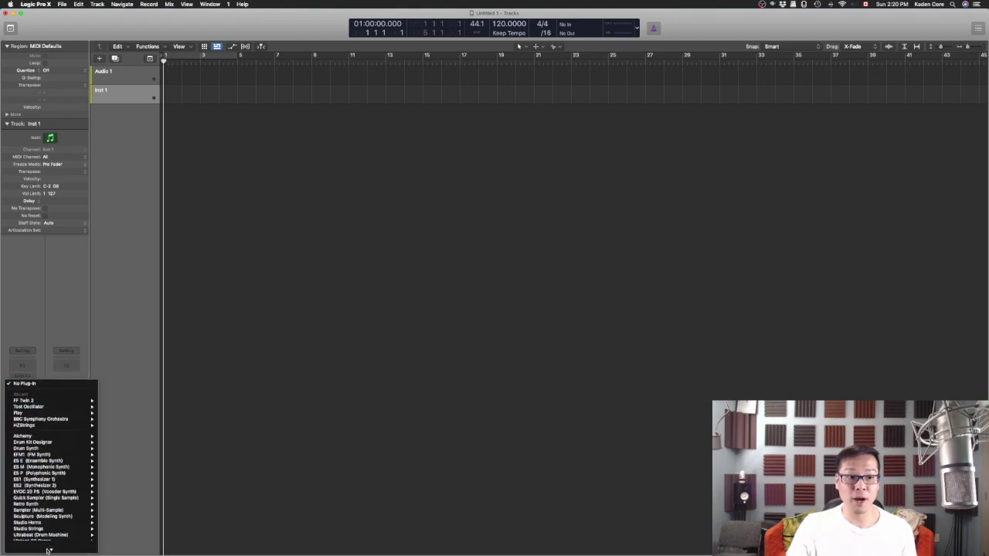
{"action": "scroll", "coordinate": [39, 525], "scroll_direction": "down", "scroll_amount": 2}
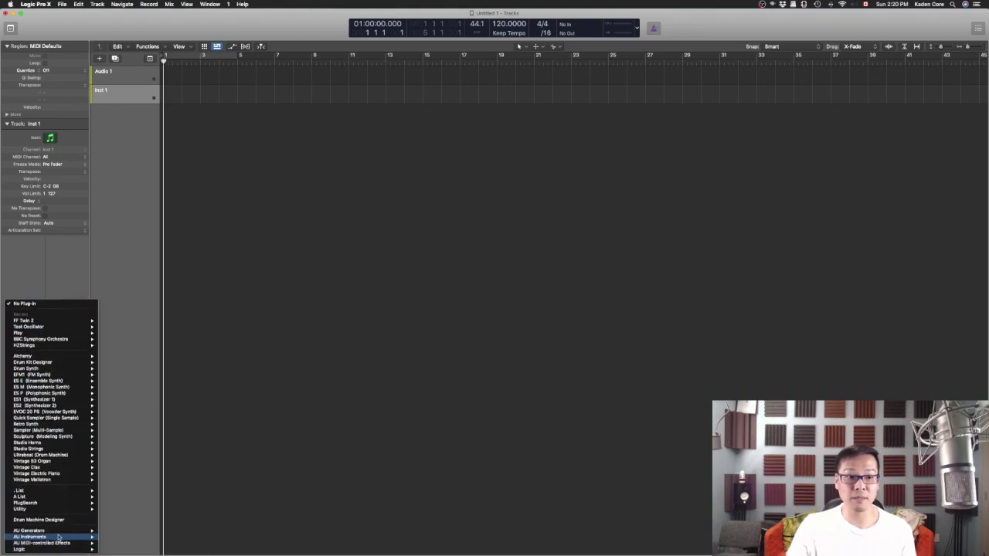
{"action": "mouse_move", "coordinate": [31, 536]}
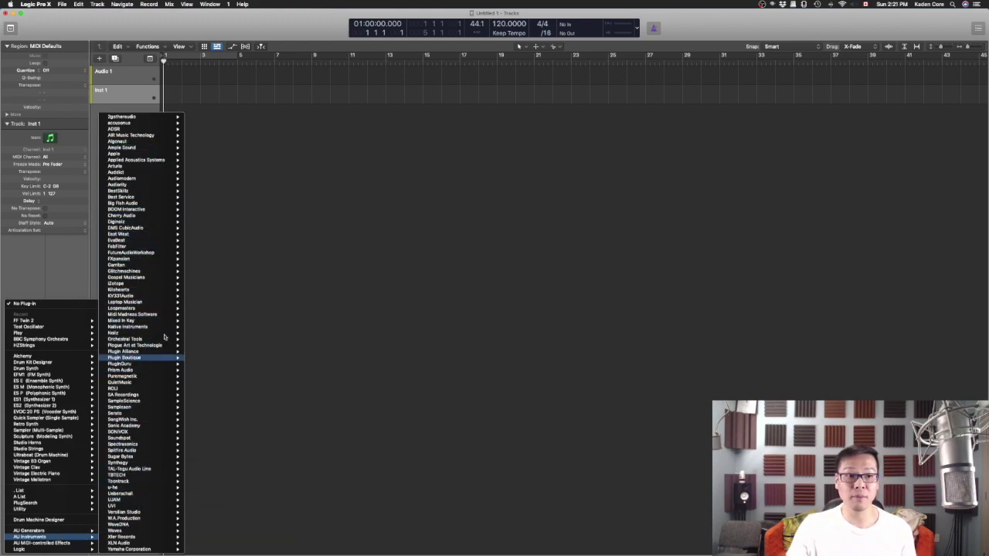
{"action": "left_click", "coordinate": [83, 265]}
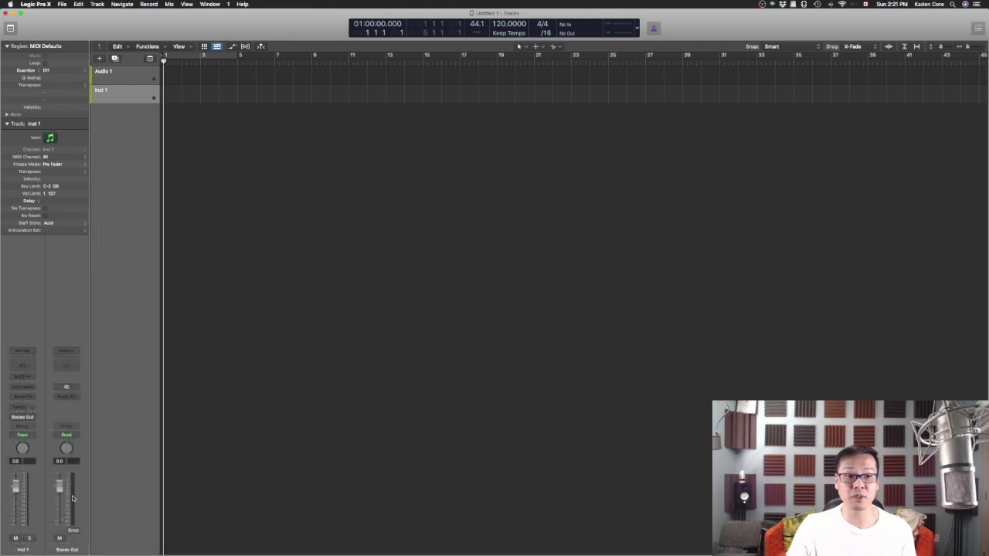
Browse Inst 1's instrument and audio effect choices again, leaving both slots empty
{"action": "left_click", "coordinate": [32, 388]}
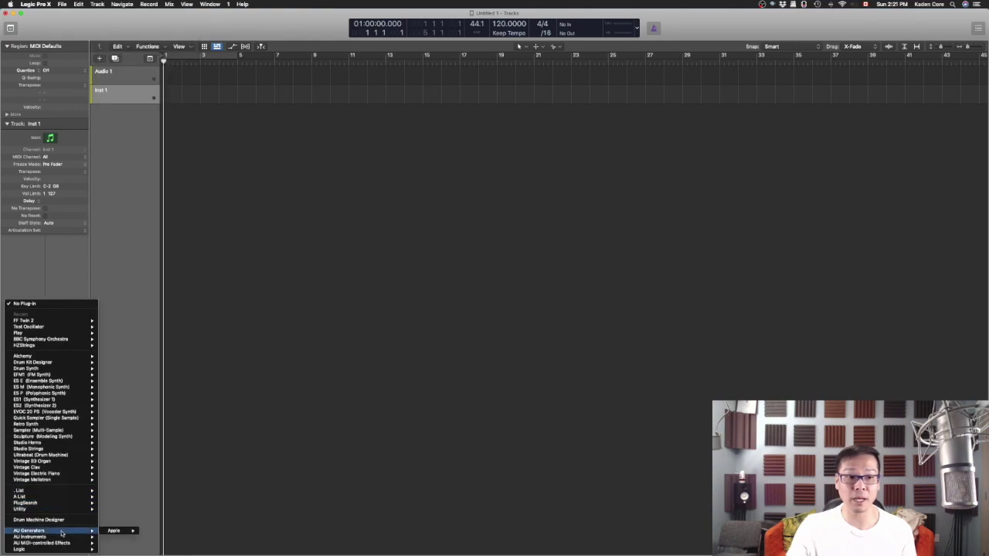
{"action": "mouse_move", "coordinate": [65, 536]}
{"action": "left_click", "coordinate": [57, 265]}
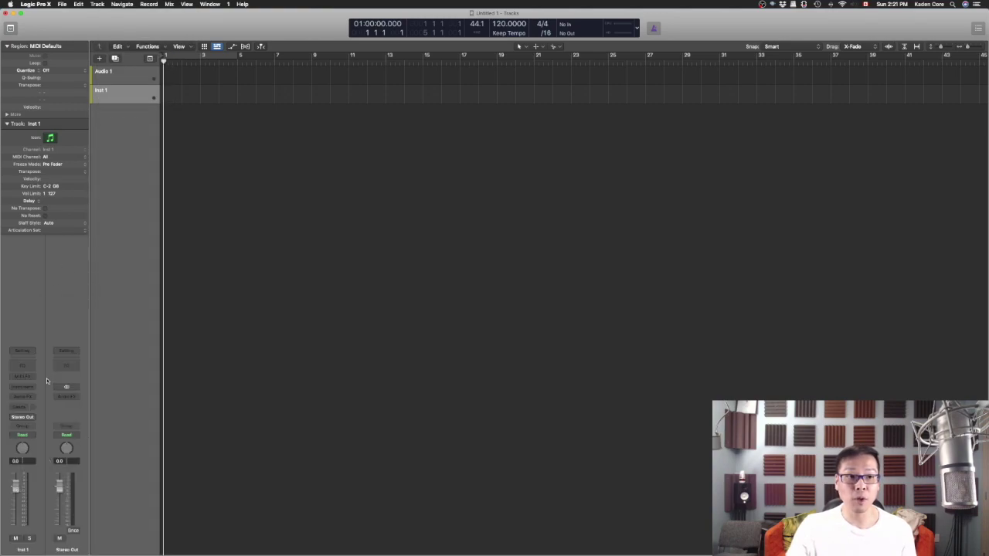
{"action": "left_click", "coordinate": [22, 397]}
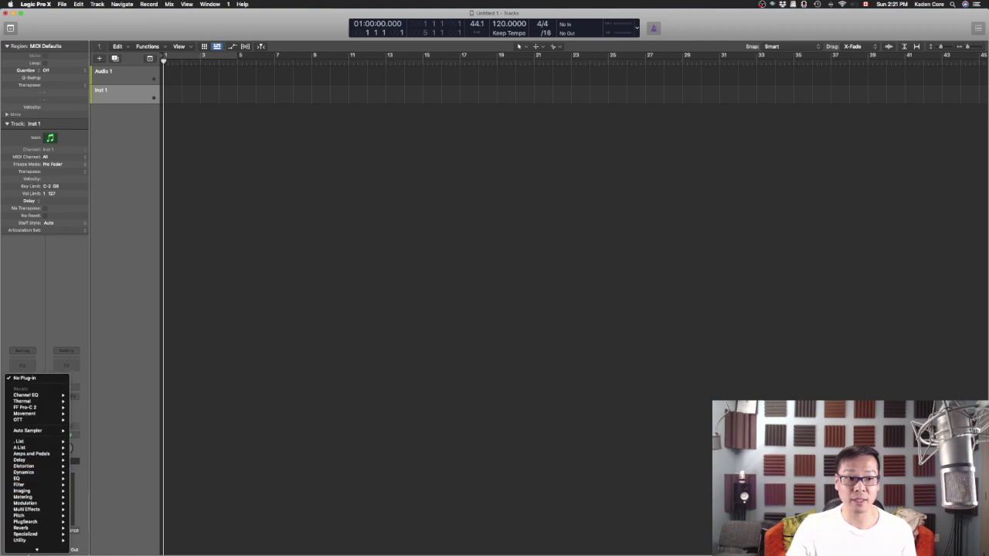
{"action": "mouse_move", "coordinate": [34, 544]}
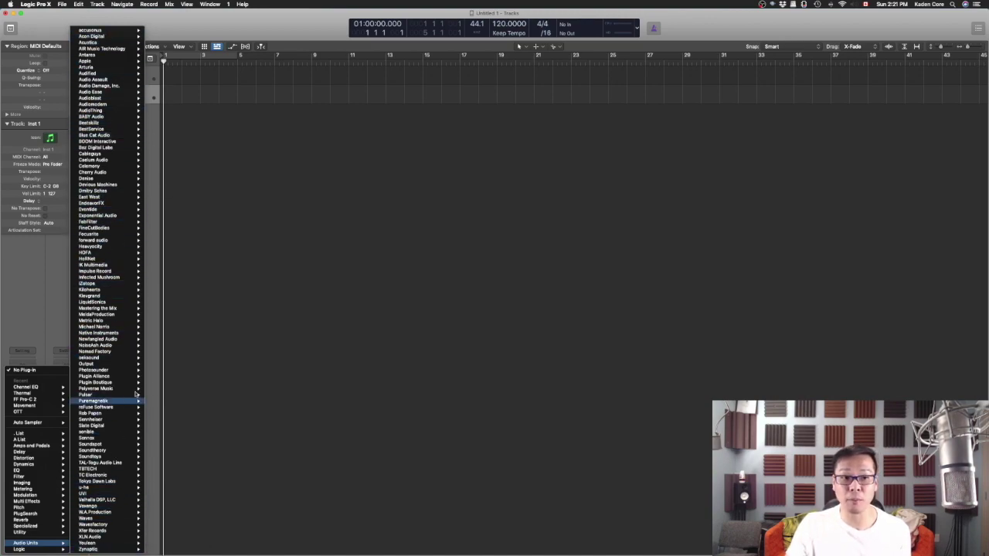
{"action": "left_click", "coordinate": [150, 329]}
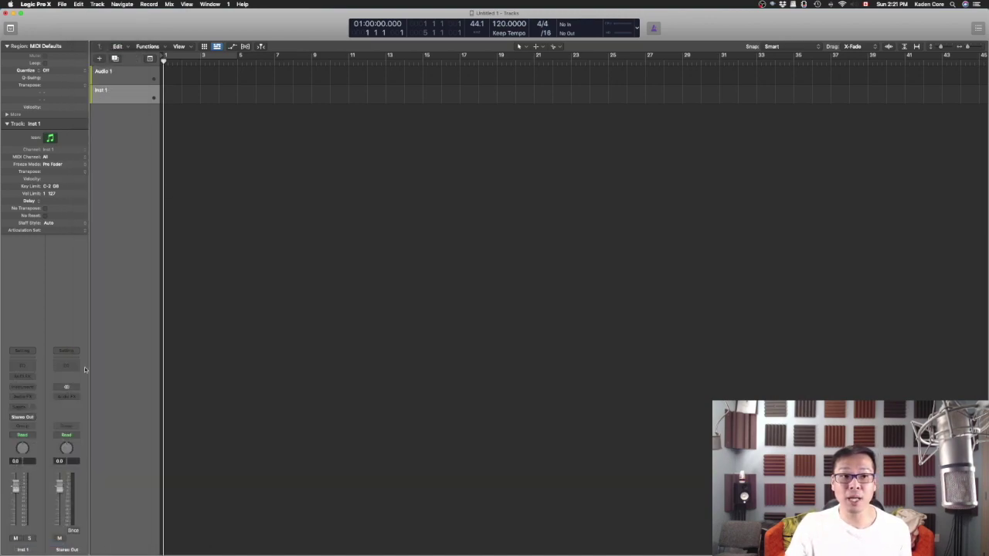
{"action": "left_click", "coordinate": [26, 397], "text": "alt"}
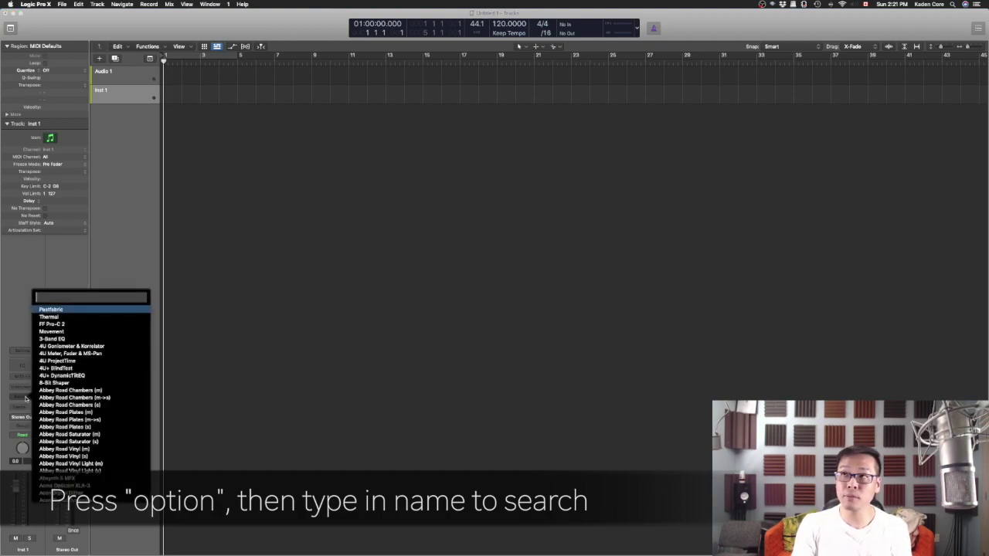
Search 'delay', load faSampleDelay on Inst 1, and close its plug-in window
{"action": "type", "text": "dees"}
{"action": "key", "text": "BackSpace"}
{"action": "key", "text": "BackSpace"}
{"action": "key", "text": "BackSpace"}
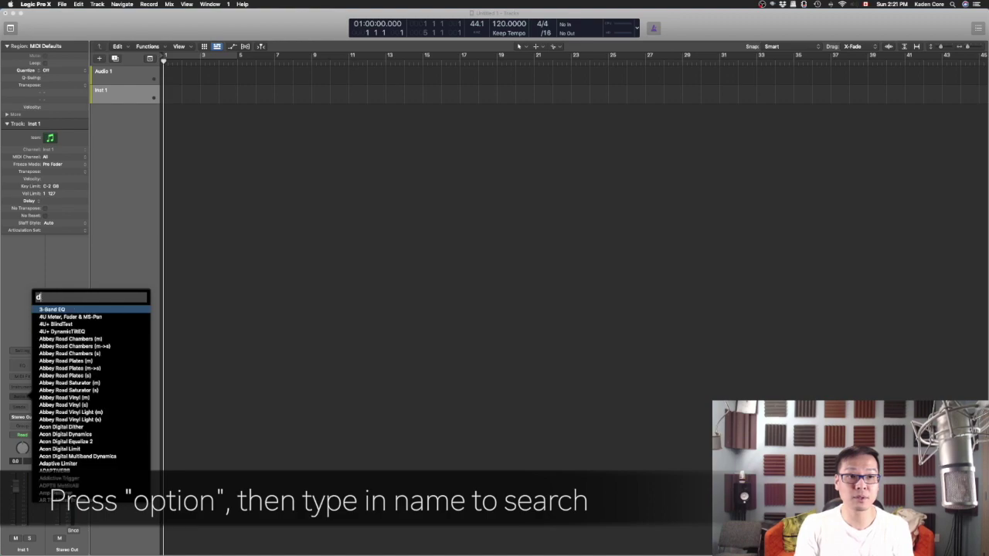
{"action": "type", "text": "elay"}
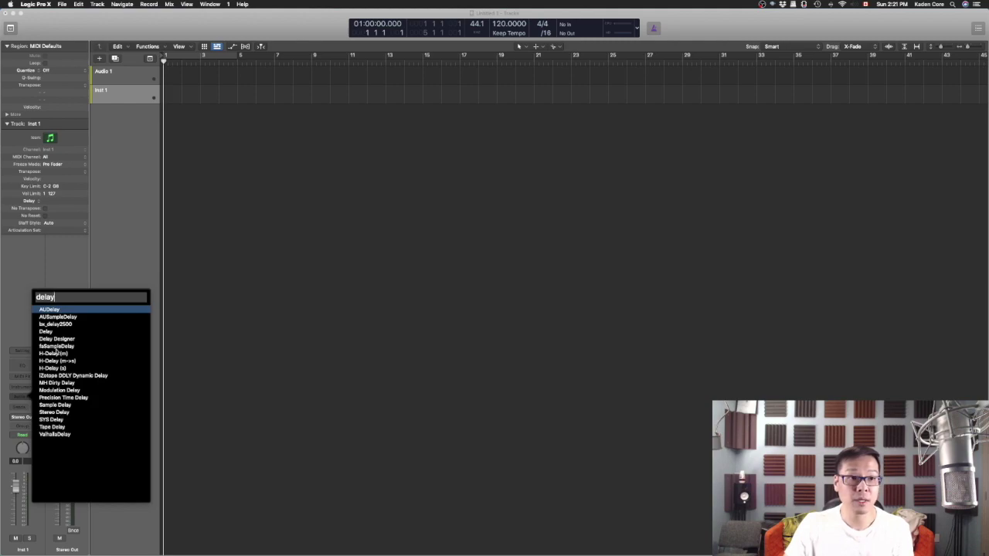
{"action": "left_click", "coordinate": [56, 346]}
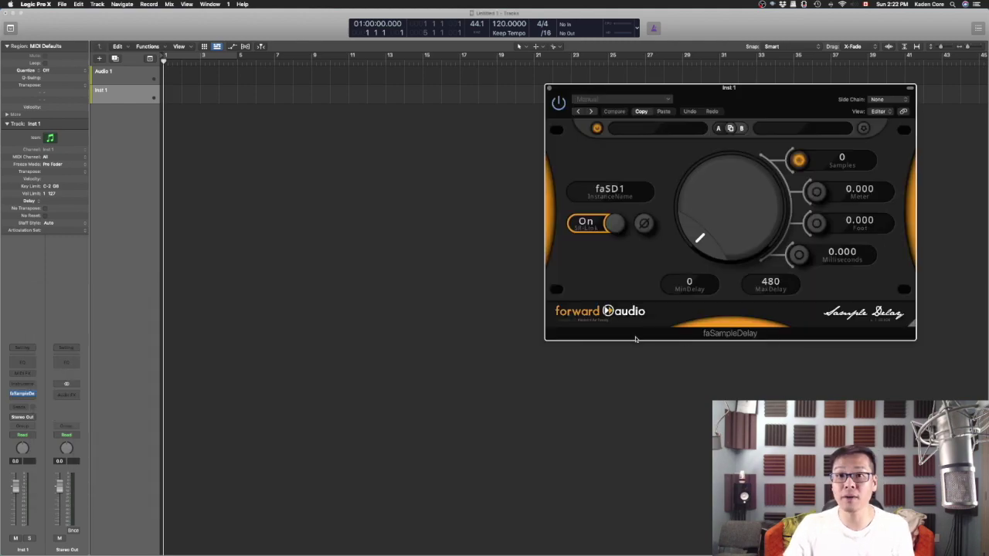
{"action": "left_click", "coordinate": [549, 89]}
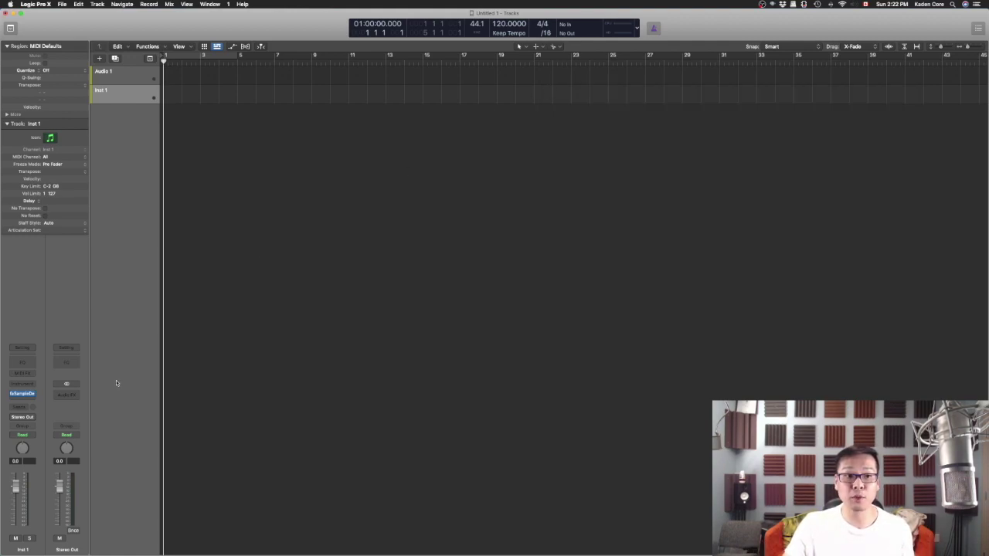
Remove faSampleDelay from Inst 1's audio effect slot, leaving it empty
{"action": "left_click", "coordinate": [35, 395]}
{"action": "left_click", "coordinate": [49, 369]}
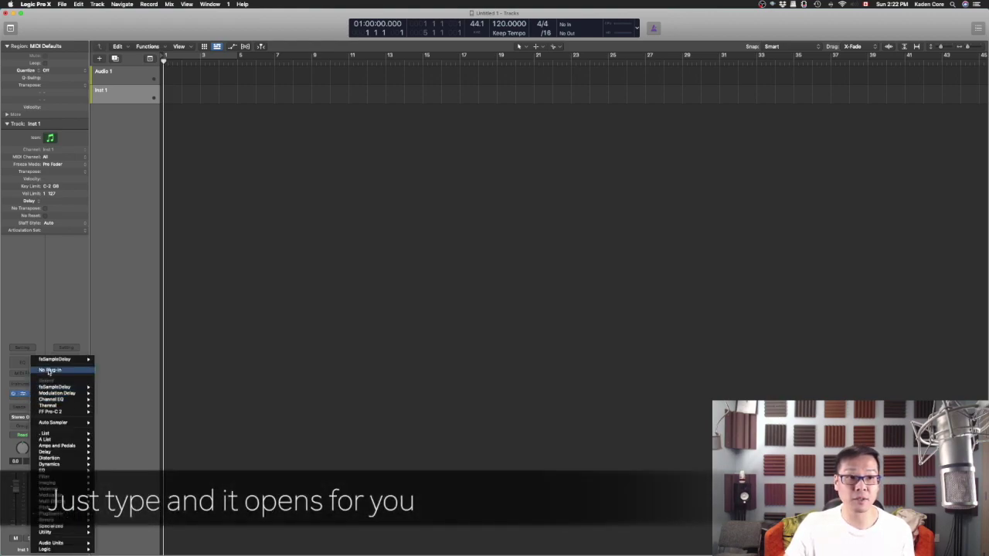
{"action": "left_click", "coordinate": [24, 396]}
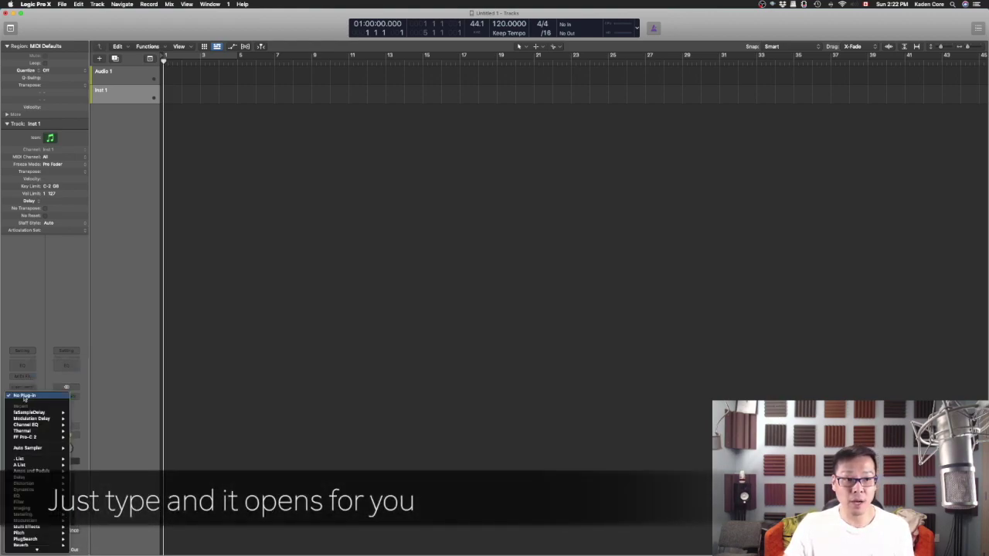
{"action": "left_click", "coordinate": [24, 396]}
{"action": "left_click", "coordinate": [21, 399]}
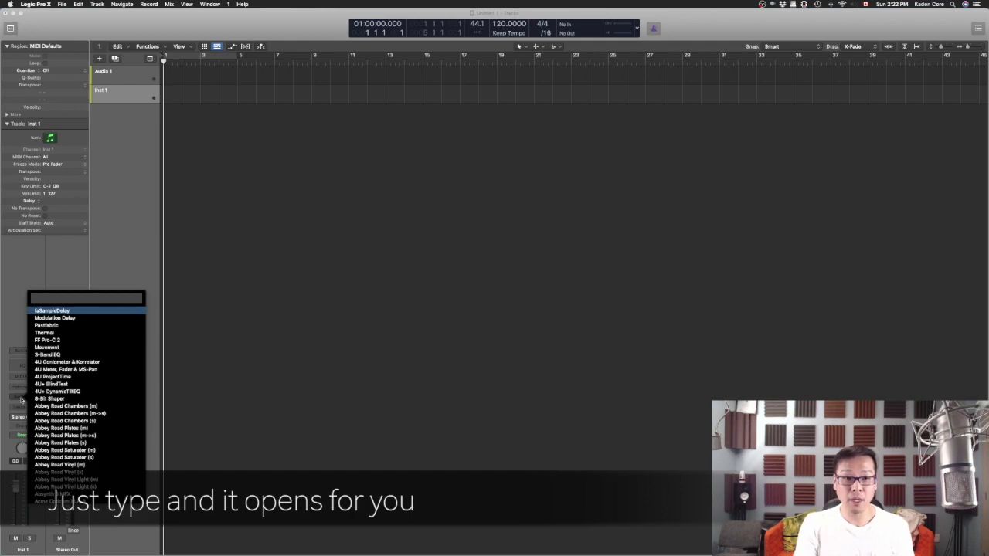
Search 'Fab', load FF Timeless 2 on Inst 1, and place its window to the right
{"action": "type", "text": "Fab"}
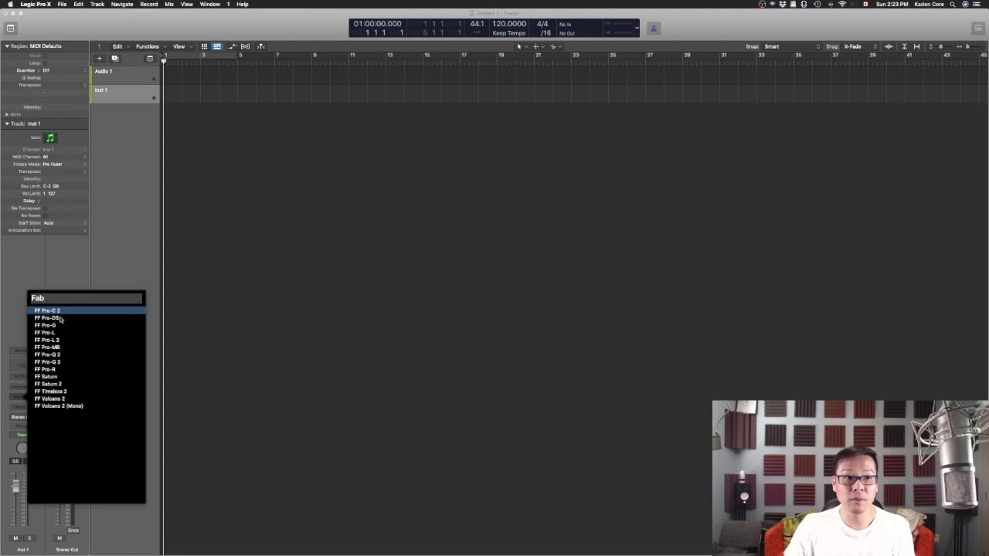
{"action": "left_click", "coordinate": [57, 392]}
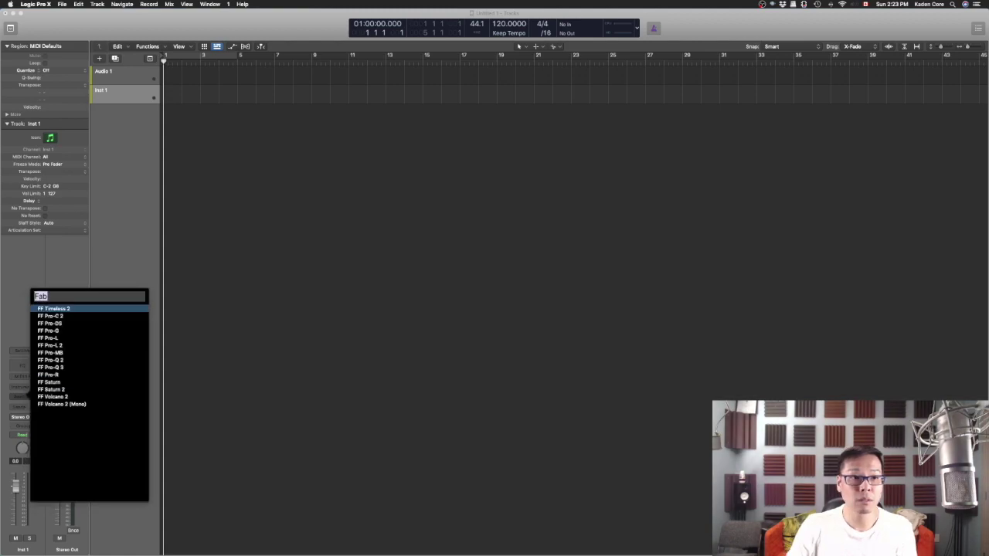
{"action": "key", "text": "Escape"}
{"action": "left_click", "coordinate": [24, 398]}
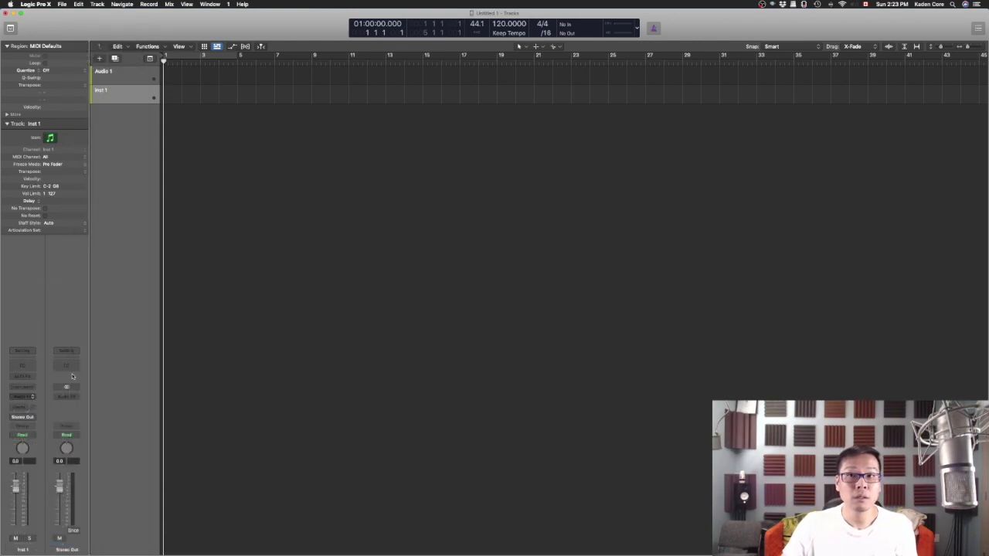
{"action": "left_click_drag", "start_coordinate": [462, 118], "coordinate": [715, 134]}
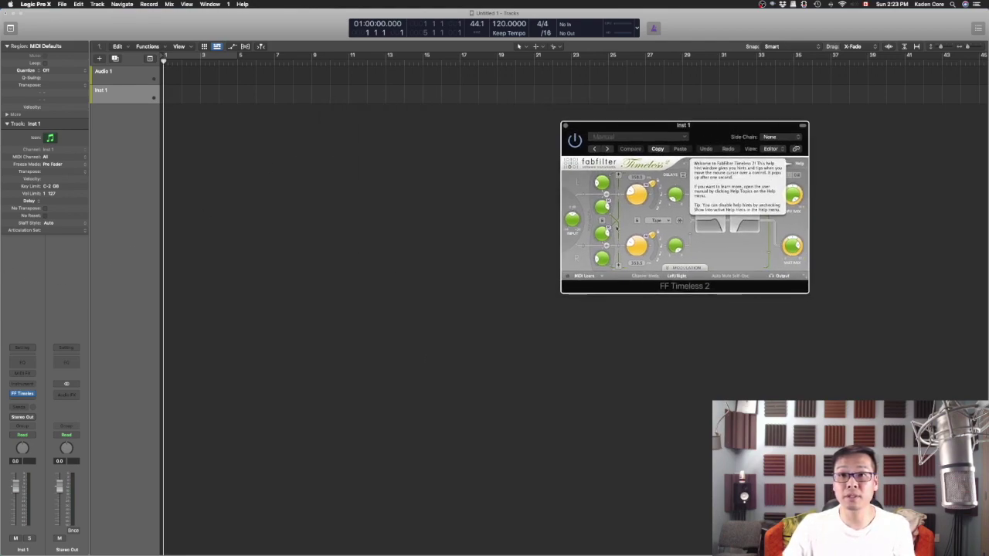
{"action": "left_click_drag", "start_coordinate": [711, 135], "coordinate": [741, 136]}
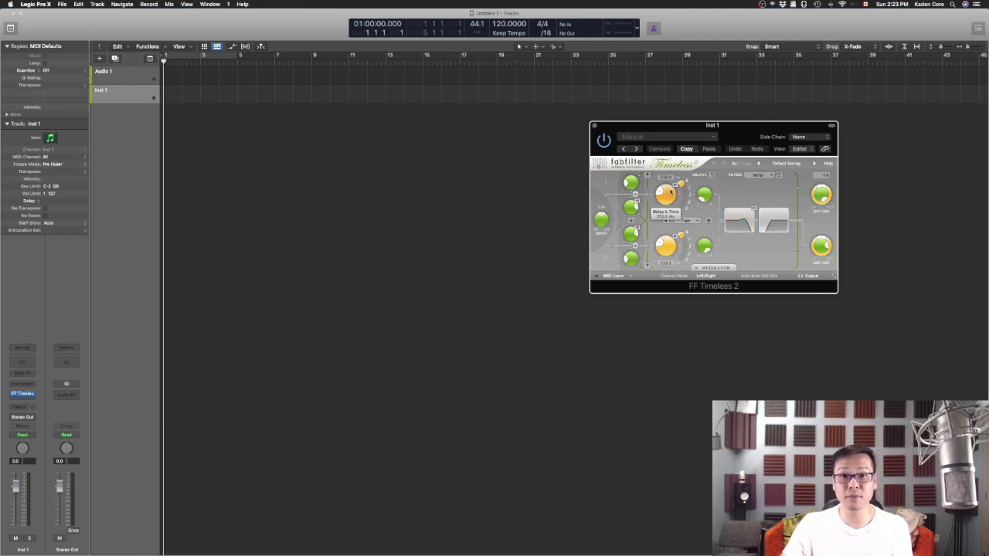
{"action": "left_click", "coordinate": [24, 384]}
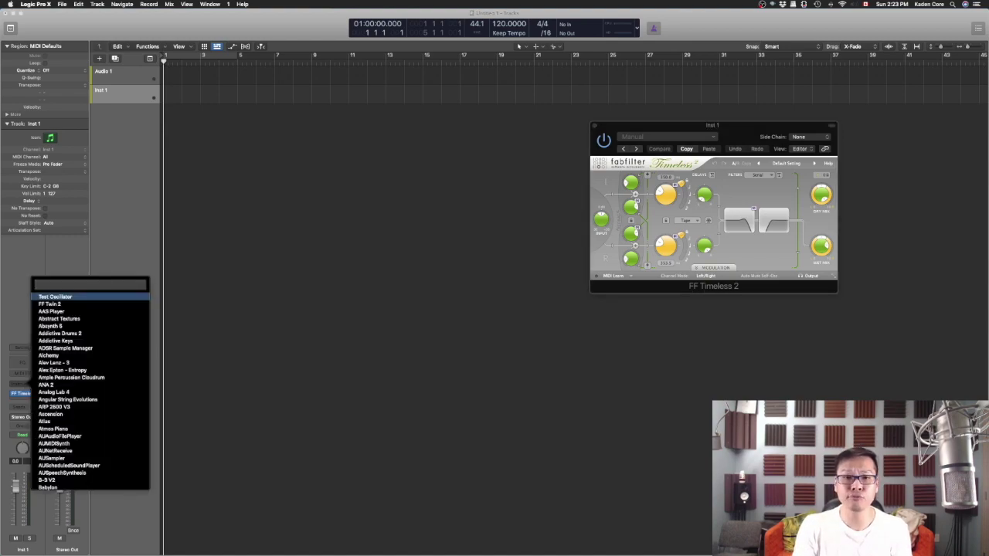
Search 'pian' and load Spitfire Originals - Felt Piano as Inst 1's instrument
{"action": "type", "text": "pian"}
{"action": "key", "text": "Down"}
{"action": "key", "text": "Down"}
{"action": "key", "text": "Down"}
{"action": "key", "text": "Down"}
{"action": "key", "text": "Down"}
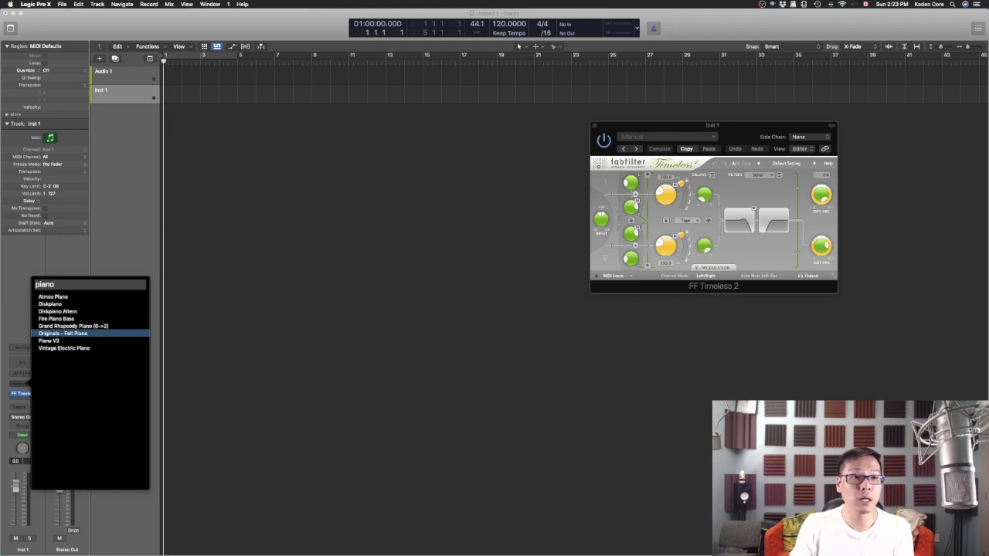
{"action": "key", "text": "Escape"}
{"action": "left_click", "coordinate": [23, 384]}
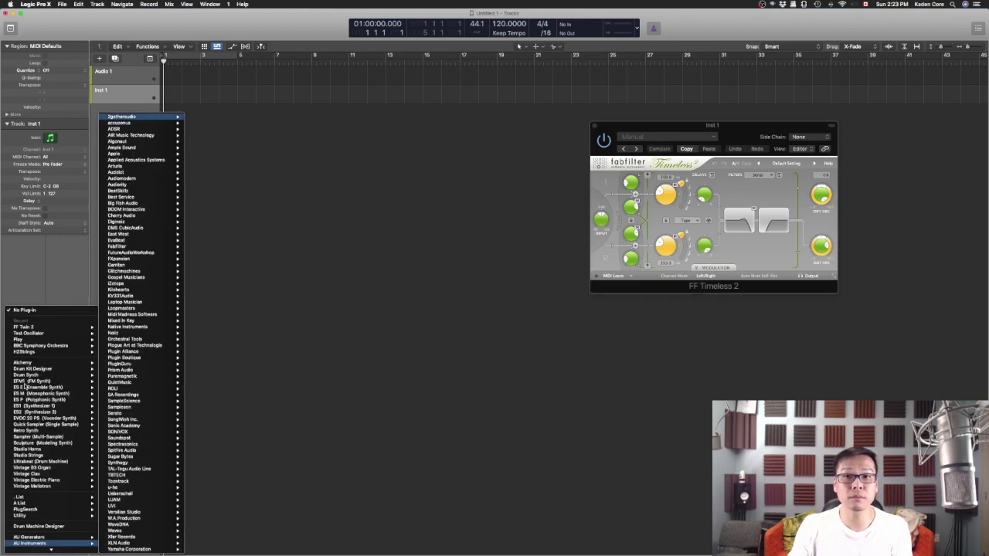
{"action": "left_click", "coordinate": [25, 386]}
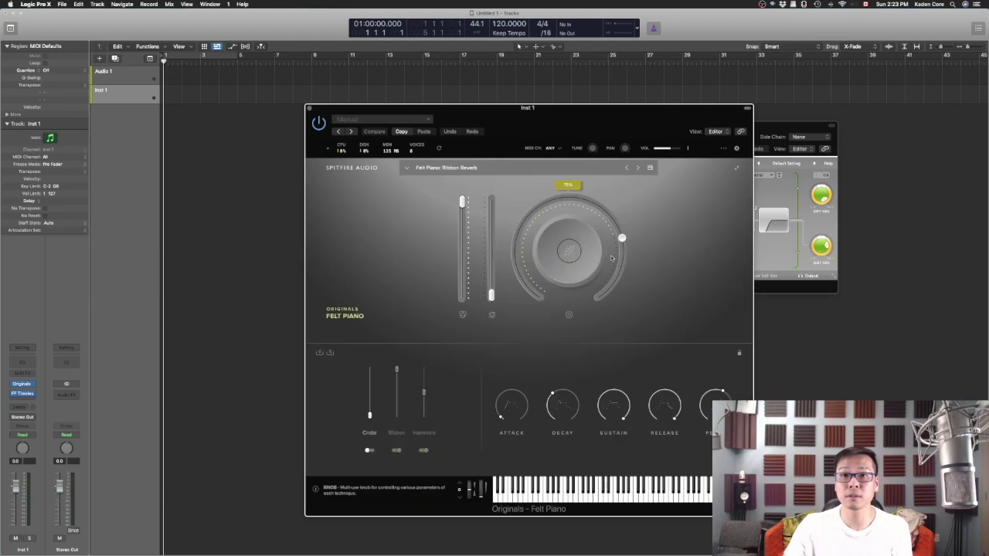
Audition a note on the Felt Piano keyboard and close its plug-in window
{"action": "left_click_drag", "start_coordinate": [638, 126], "coordinate": [376, 98]}
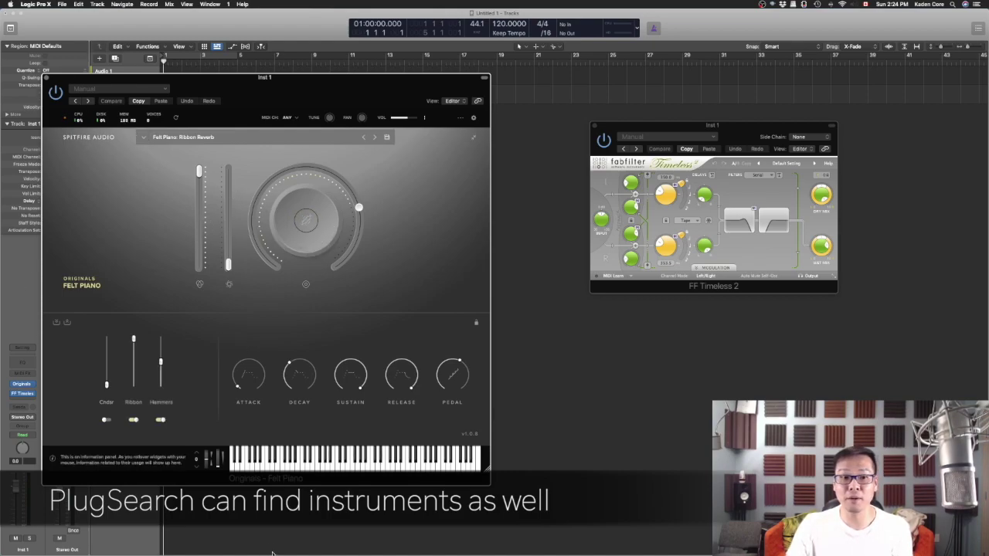
{"action": "left_click", "coordinate": [316, 466]}
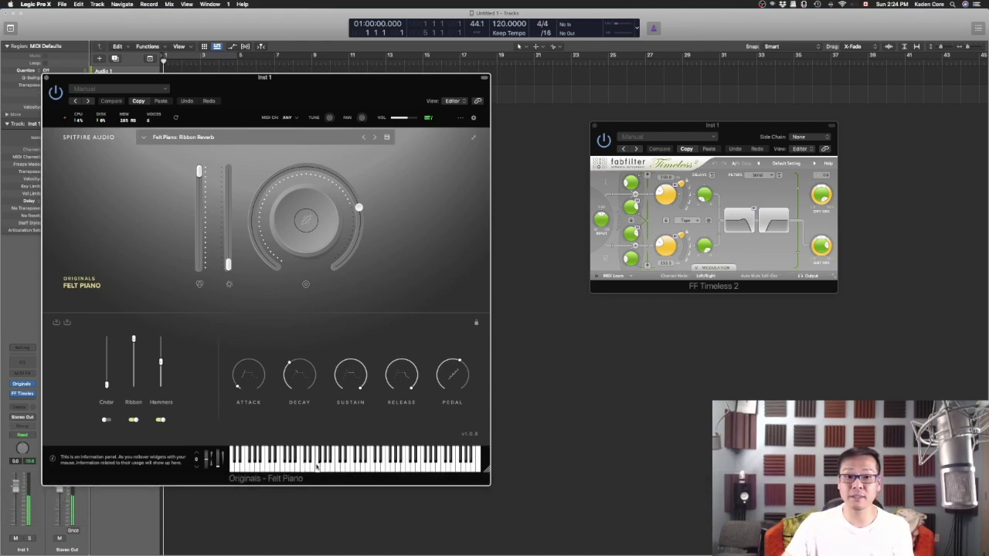
{"action": "left_click", "coordinate": [46, 79]}
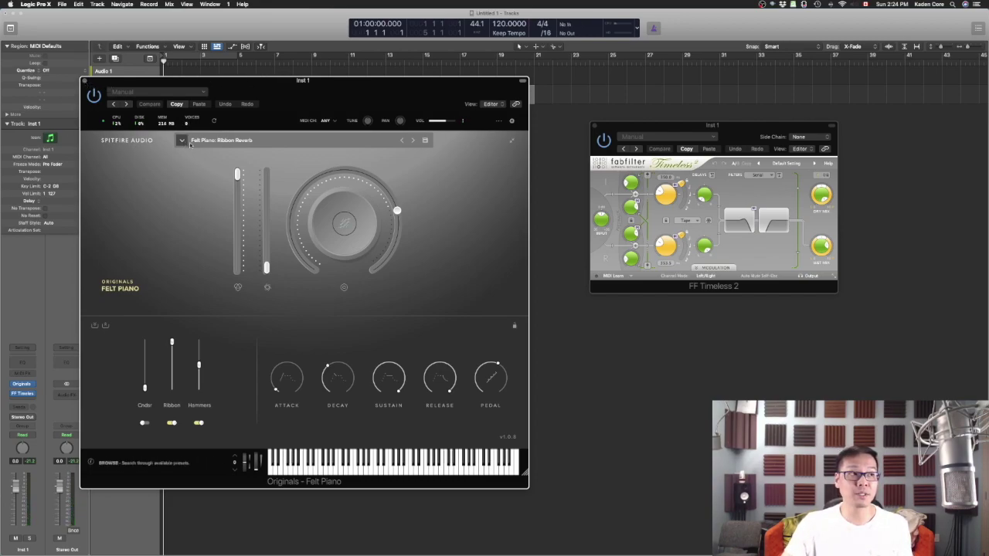
{"action": "left_click", "coordinate": [84, 80]}
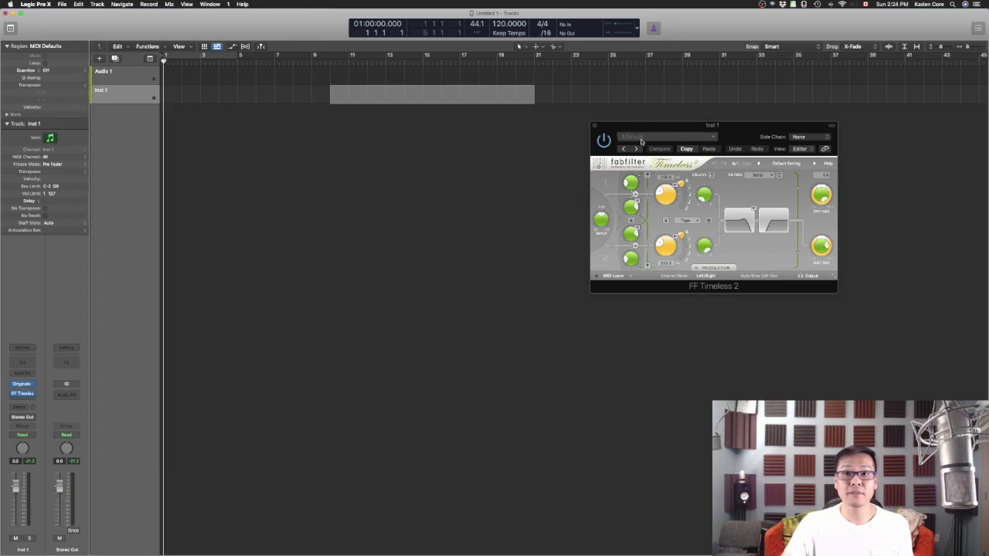
Close the FabFilter Timeless window, cancel the new-track dialog, and make the track rows taller
{"action": "left_click", "coordinate": [593, 126]}
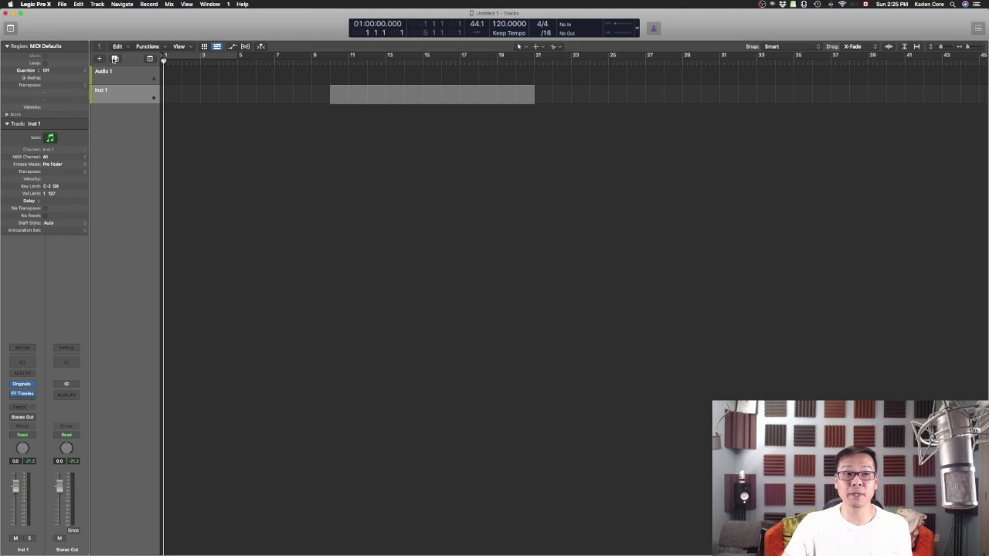
{"action": "left_click", "coordinate": [99, 59]}
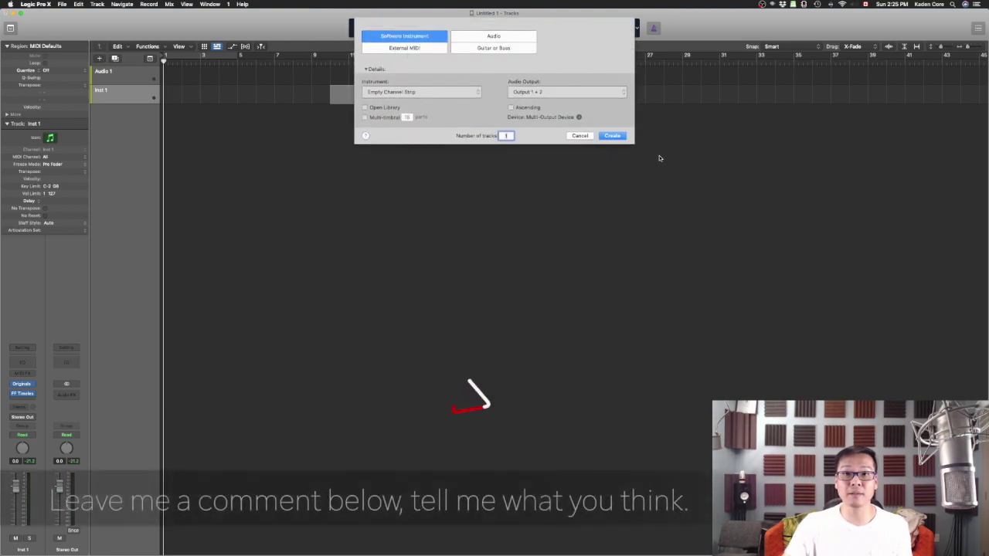
{"action": "key", "text": "Escape"}
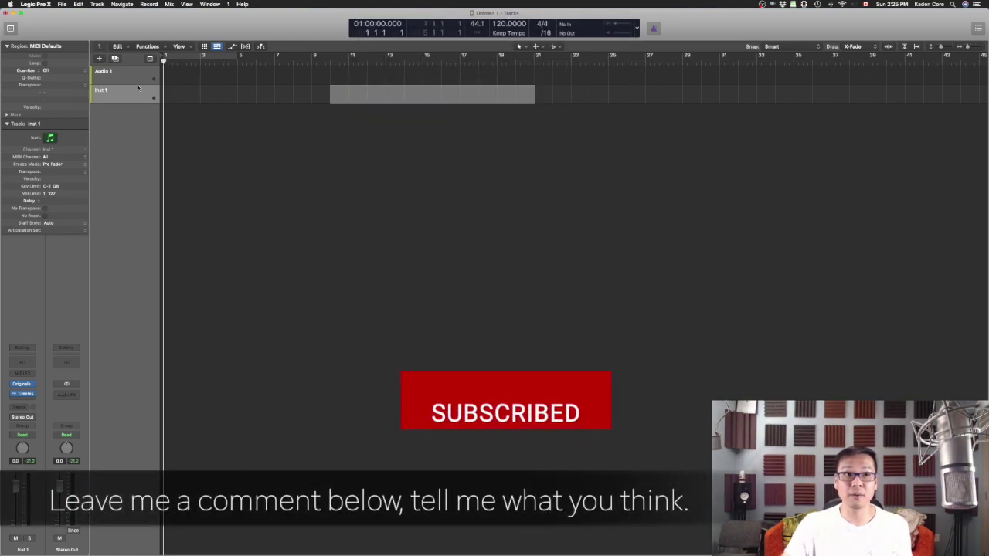
{"action": "key", "text": "super+Down"}
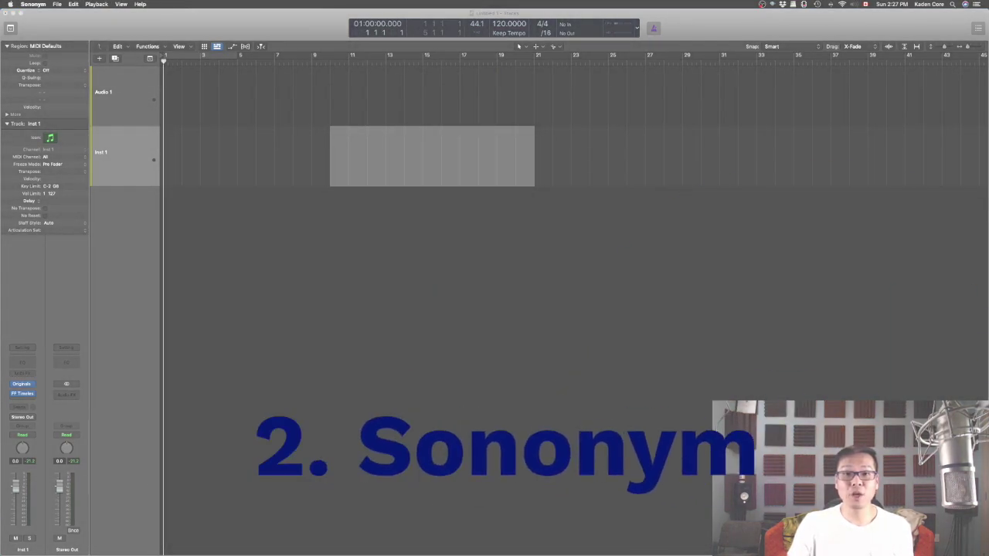
Search Sononym's library for 'kick' and filter the results to the Kicks category
{"action": "left_click_drag", "start_coordinate": [988, 108], "coordinate": [696, 86]}
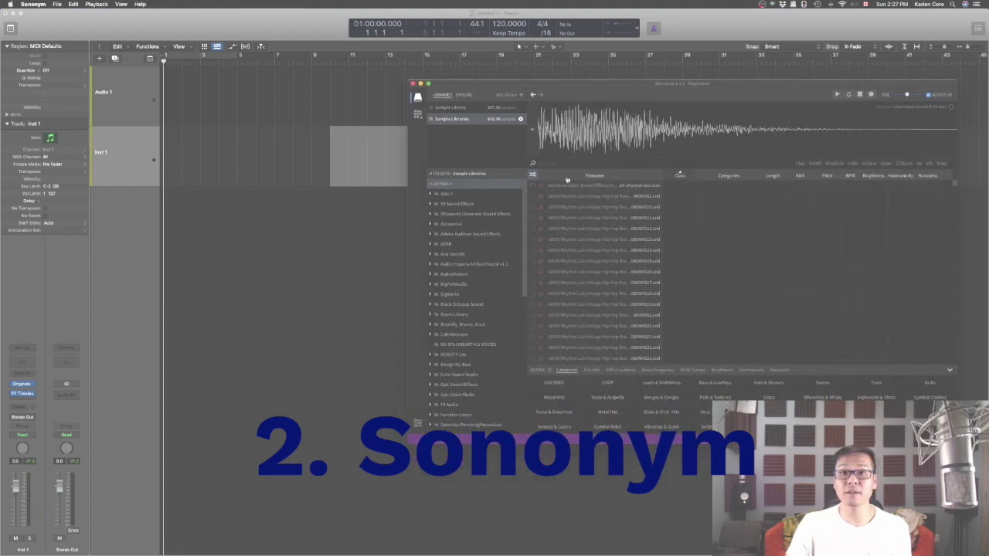
{"action": "left_click", "coordinate": [561, 163]}
{"action": "type", "text": "kick"}
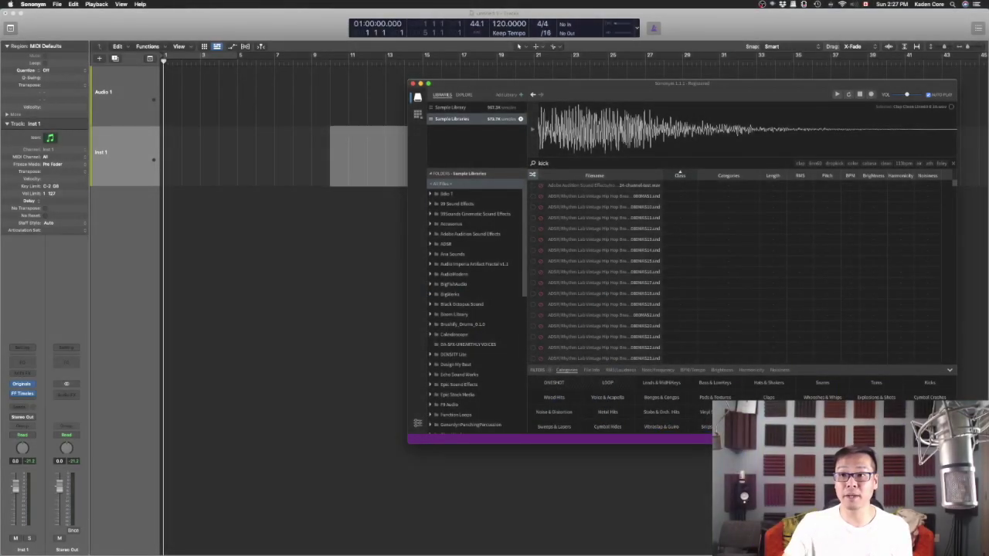
{"action": "left_click", "coordinate": [930, 384]}
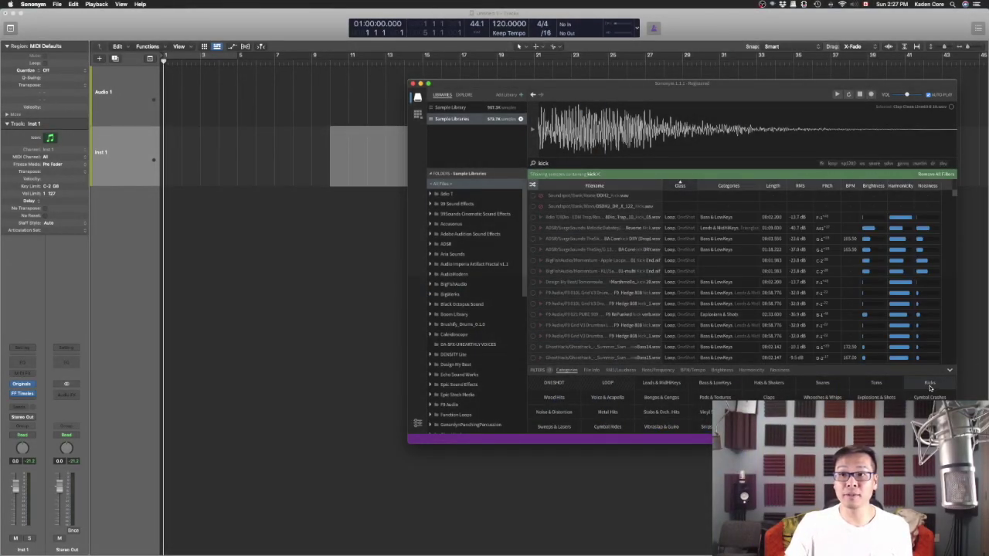
{"action": "left_click", "coordinate": [930, 384]}
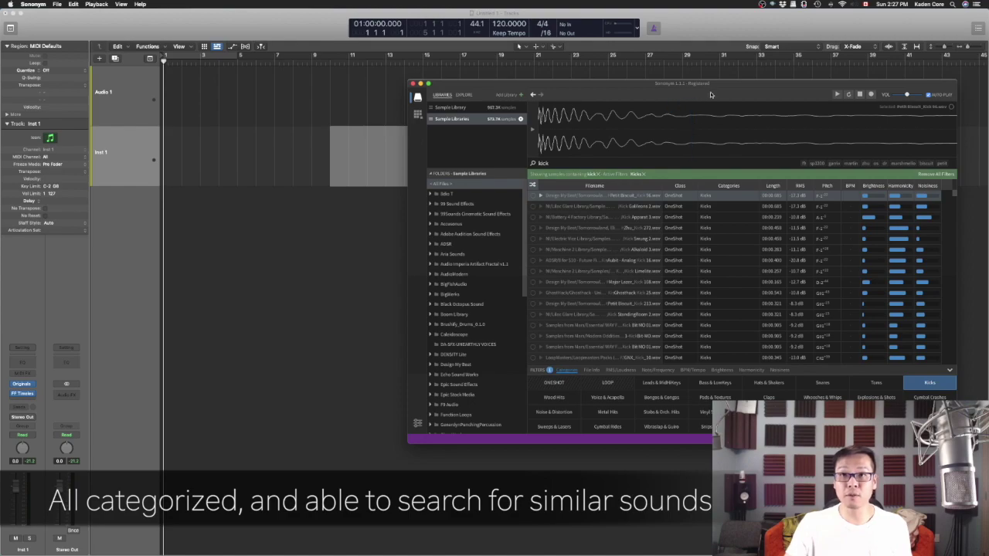
Sort the kick results by brightness and preview Stadium 2 V1 and OH_SP-RHYTHM_34
{"action": "mouse_move", "coordinate": [743, 83]}
{"action": "left_mouse_down"}
{"action": "mouse_move", "coordinate": [777, 85]}
{"action": "mouse_move", "coordinate": [737, 78]}
{"action": "left_mouse_up"}
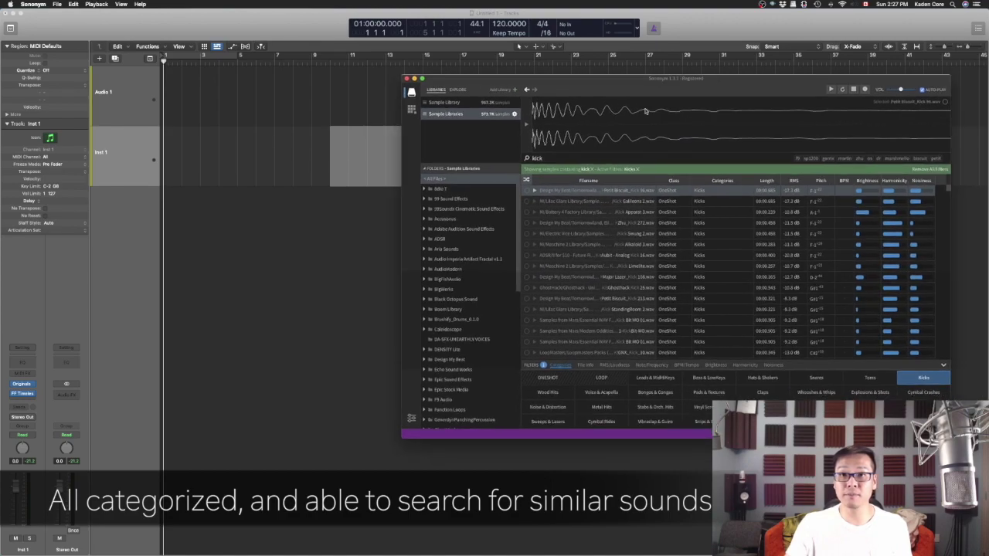
{"action": "left_click", "coordinate": [867, 184]}
{"action": "left_click", "coordinate": [868, 181]}
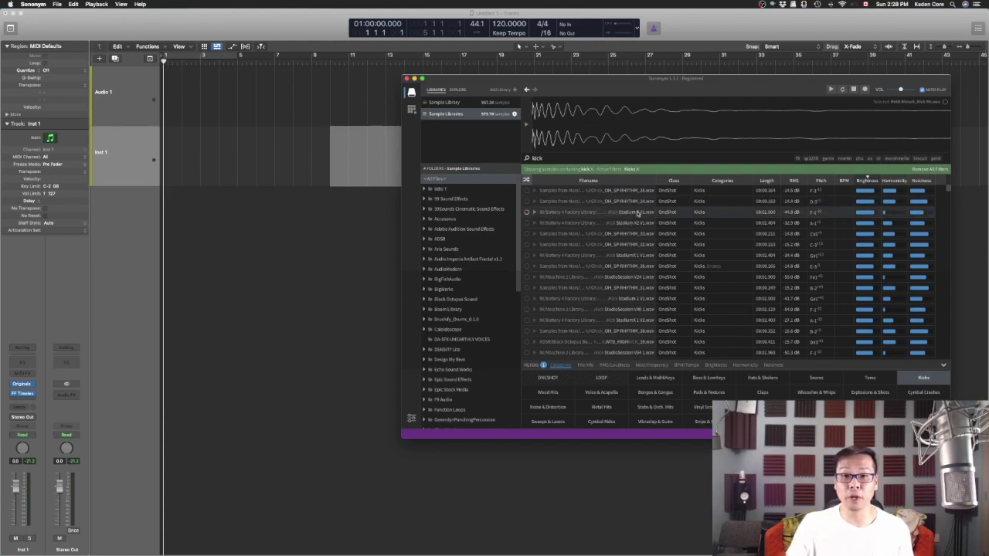
{"action": "left_click", "coordinate": [535, 213]}
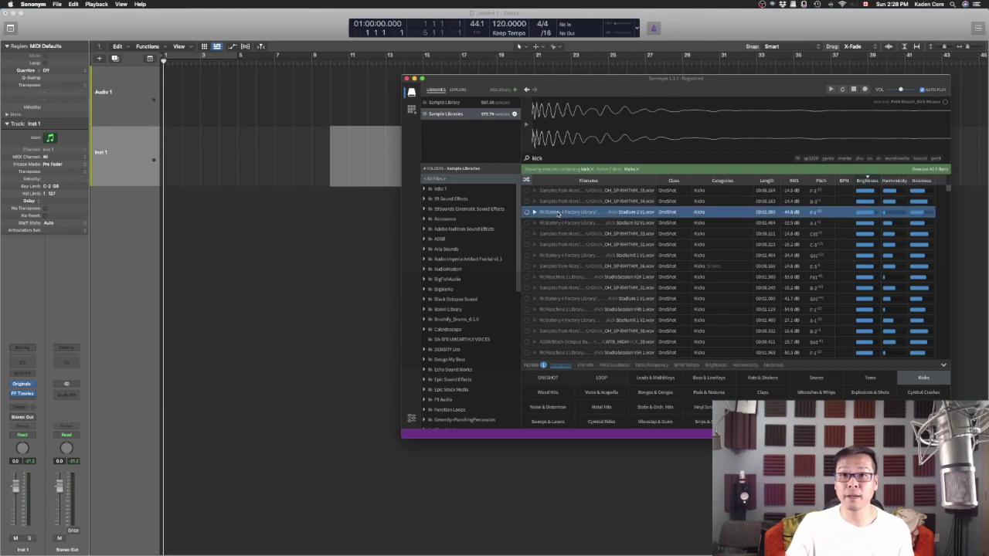
{"action": "left_click", "coordinate": [534, 201]}
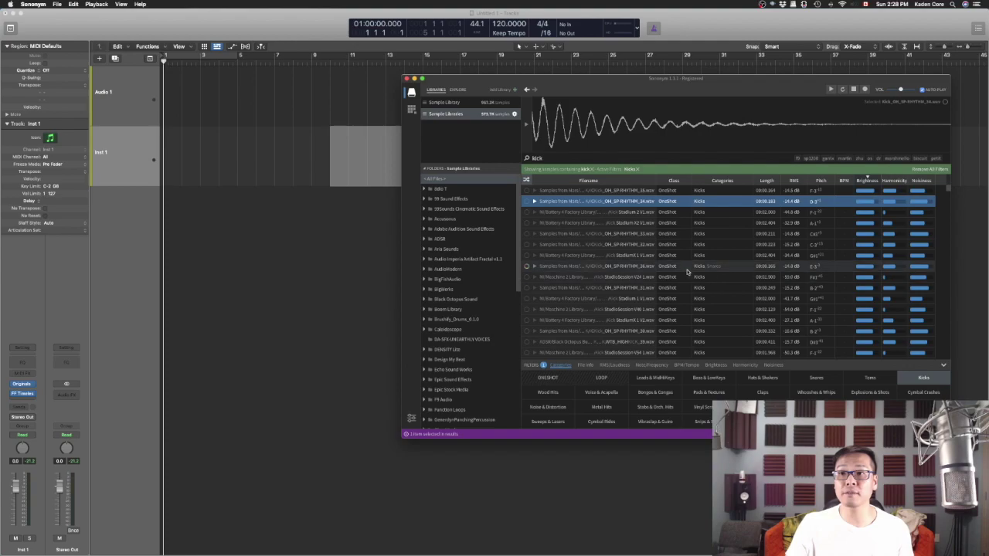
Preview kicks OH_SP-RHYTHM_27 and OH_SP-RHYTHM_21, then switch the category filter to Snares
{"action": "scroll", "coordinate": [686, 272], "scroll_direction": "down", "scroll_amount": 5}
{"action": "left_click", "coordinate": [539, 223]}
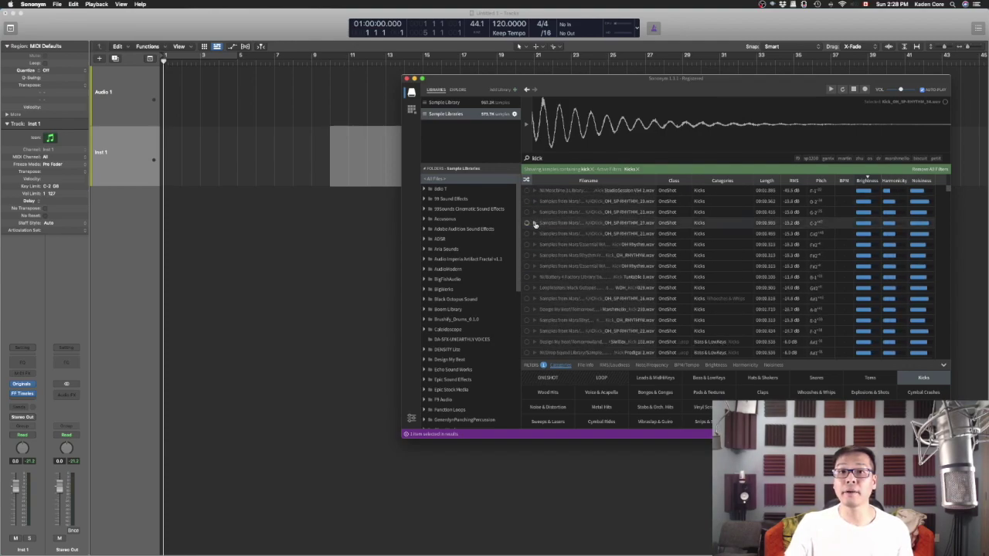
{"action": "left_click", "coordinate": [534, 224]}
{"action": "left_click", "coordinate": [534, 234]}
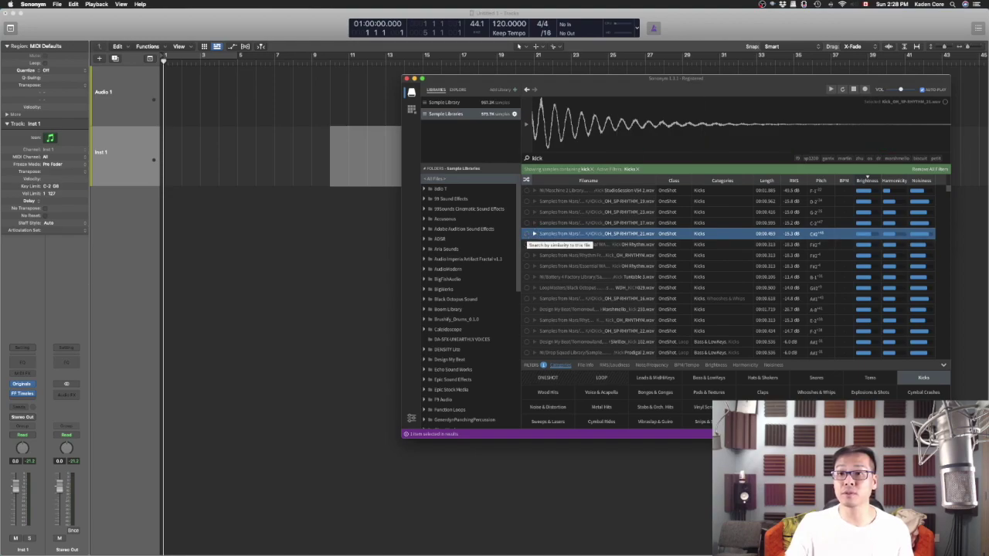
{"action": "left_click", "coordinate": [816, 378]}
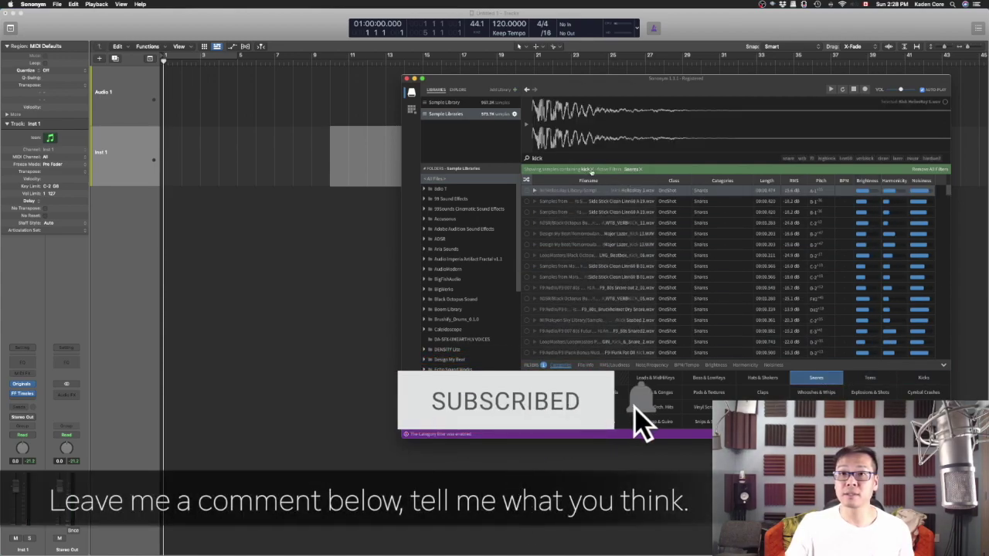
Clear the 'kick' search, preview snares, and select Snare Myocardium 1.wav
{"action": "left_click", "coordinate": [638, 192]}
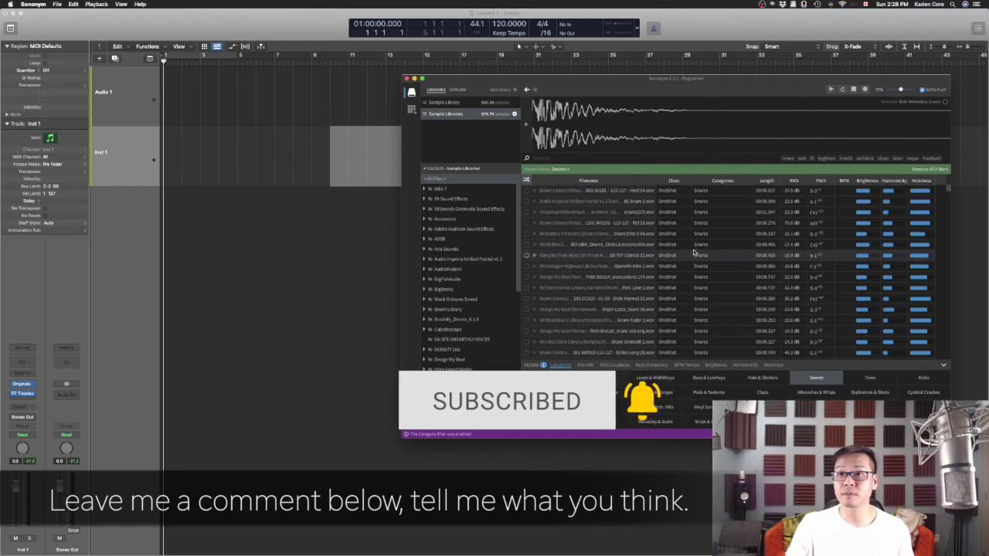
{"action": "left_click", "coordinate": [534, 190]}
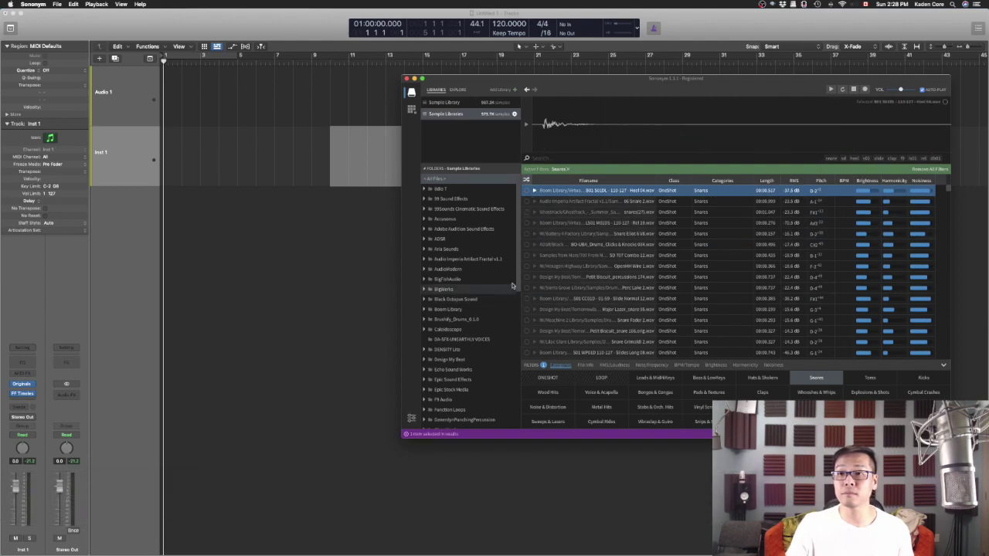
{"action": "scroll", "coordinate": [558, 239], "scroll_direction": "down", "scroll_amount": 2}
{"action": "left_click", "coordinate": [533, 234]}
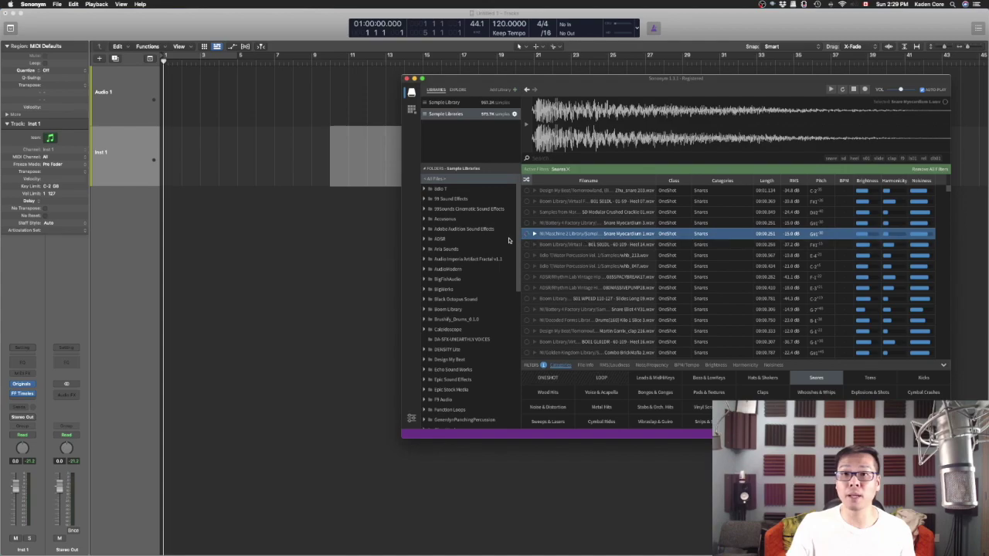
{"action": "left_click", "coordinate": [533, 234]}
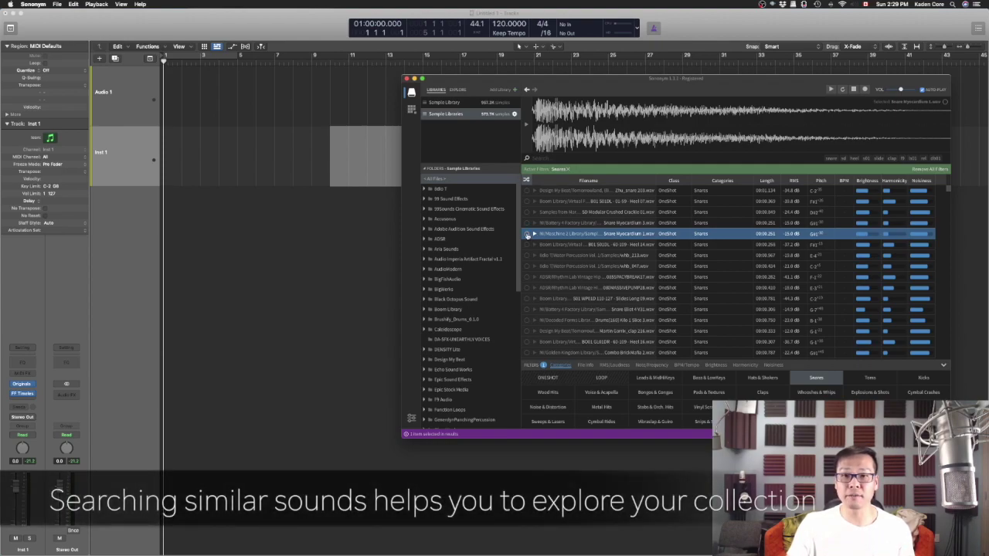
Find samples similar to Snare Myocardium 1 and audition matches, ending on ADSR Major Lazer Perc Clap
{"action": "left_click", "coordinate": [526, 235]}
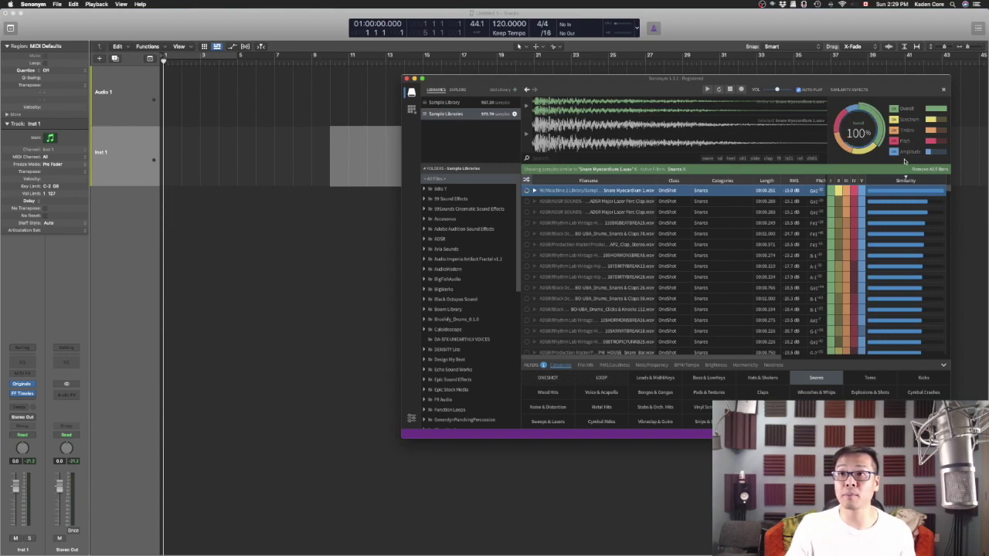
{"action": "left_click", "coordinate": [538, 203]}
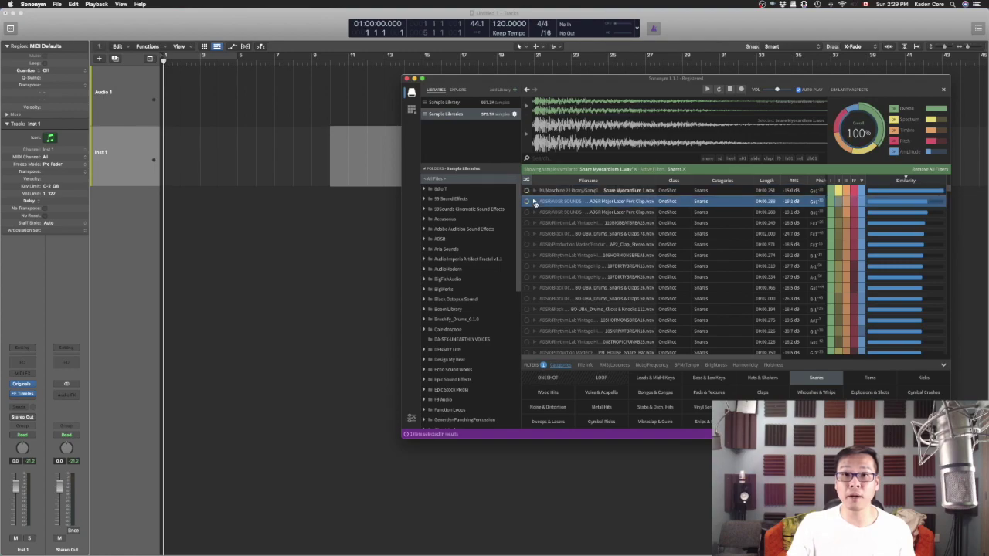
{"action": "left_click", "coordinate": [535, 213]}
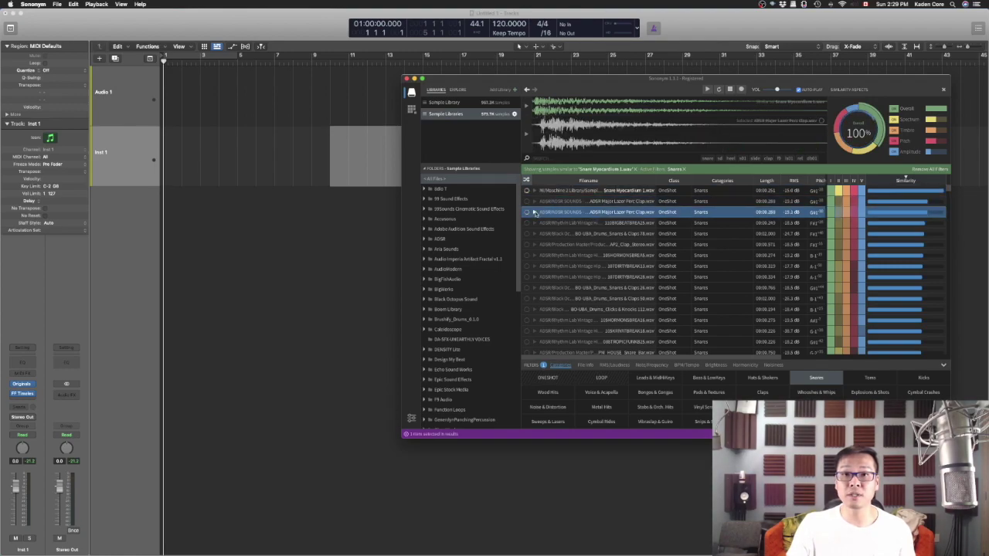
{"action": "left_click", "coordinate": [534, 223]}
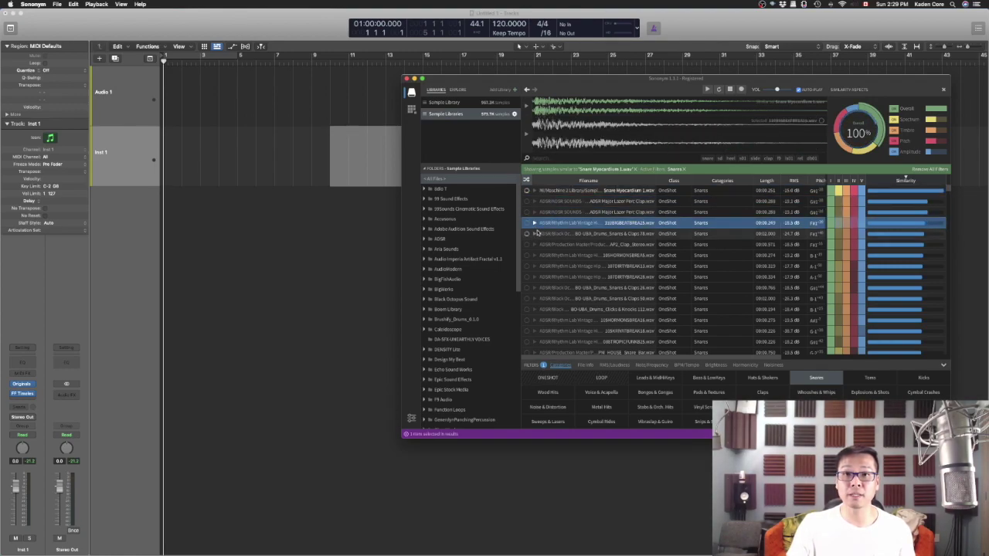
{"action": "left_click", "coordinate": [539, 213]}
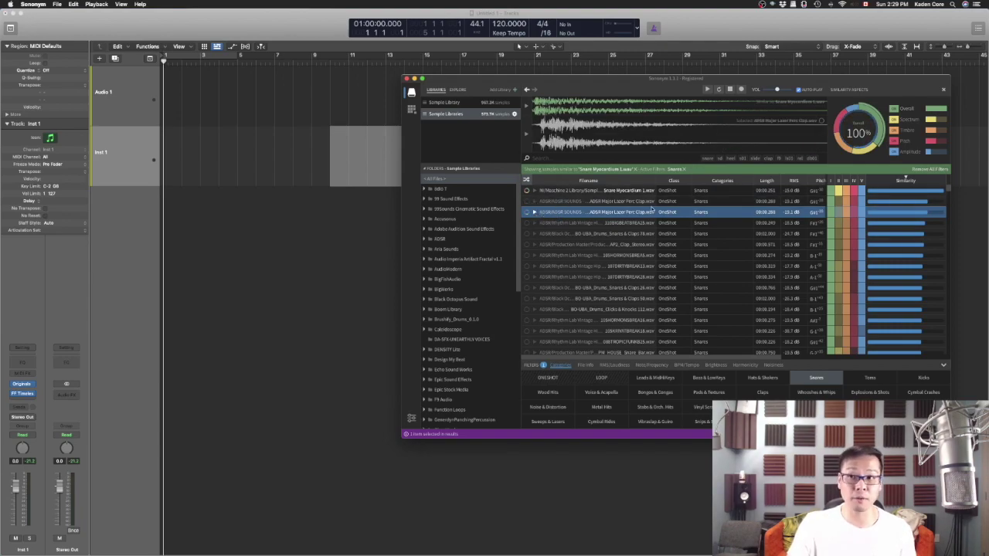
Drag the ADSR Major Lazer Perc Clap sample from Sononym onto the audio track
{"action": "scroll", "coordinate": [616, 220], "scroll_direction": "down", "scroll_amount": 3}
{"action": "left_click_drag", "start_coordinate": [616, 221], "coordinate": [165, 91]}
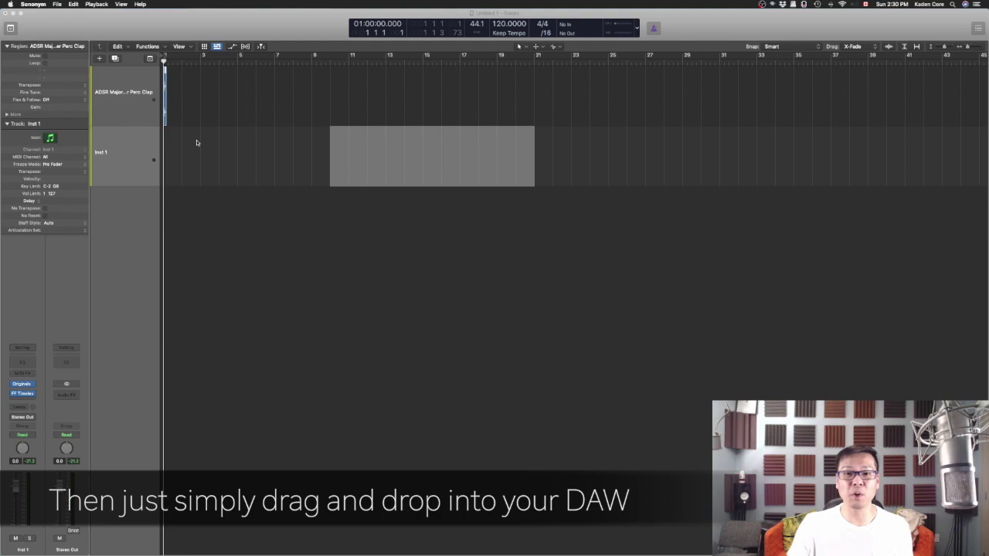
{"action": "key", "text": "super+Right"}
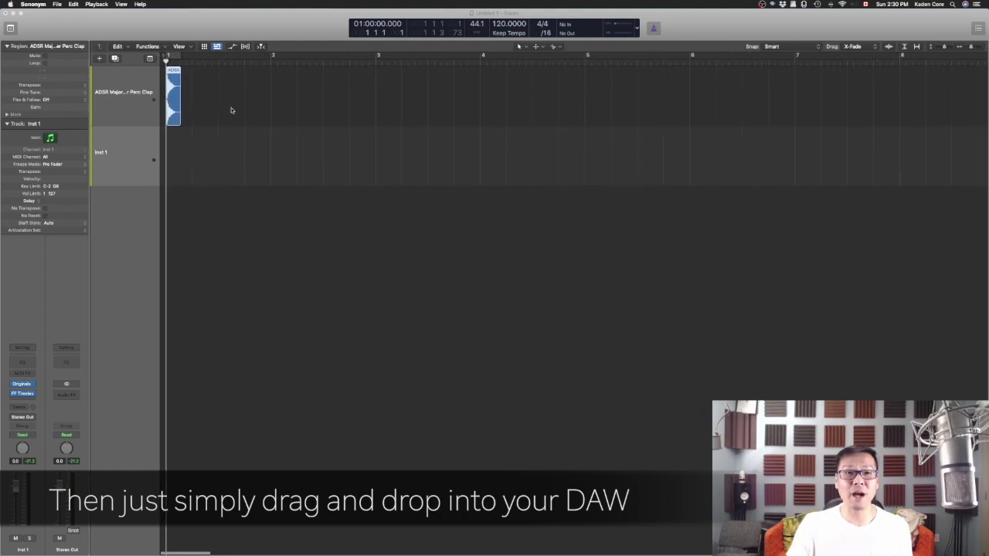
{"action": "key", "text": "super+Left"}
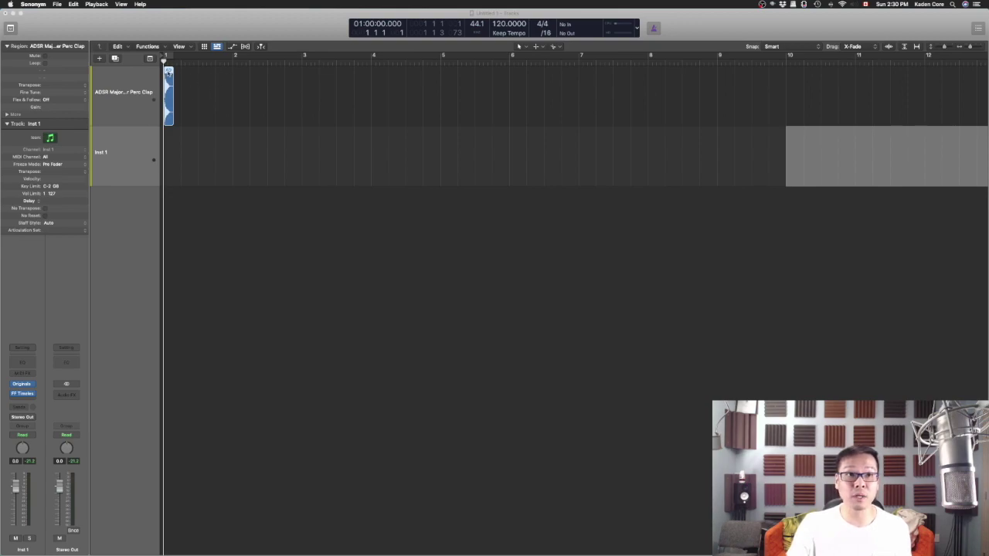
Copy the clap region into eight regions spread across bars 1–2
{"action": "left_click_drag", "start_coordinate": [850, 154], "coordinate": [186, 92]}
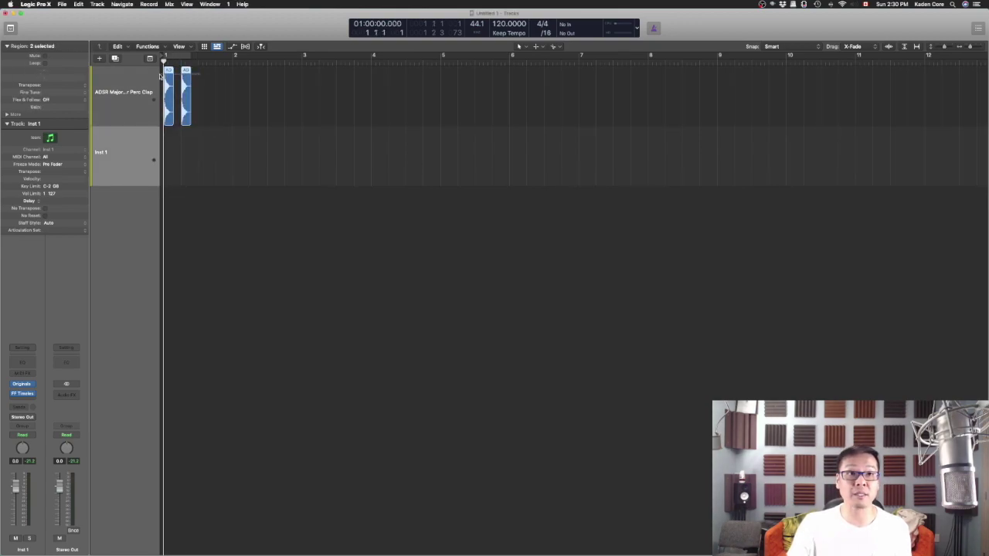
{"action": "left_click_drag", "start_coordinate": [169, 75], "coordinate": [203, 74]}
{"action": "left_click", "coordinate": [239, 74]}
{"action": "key", "text": "super+a"}
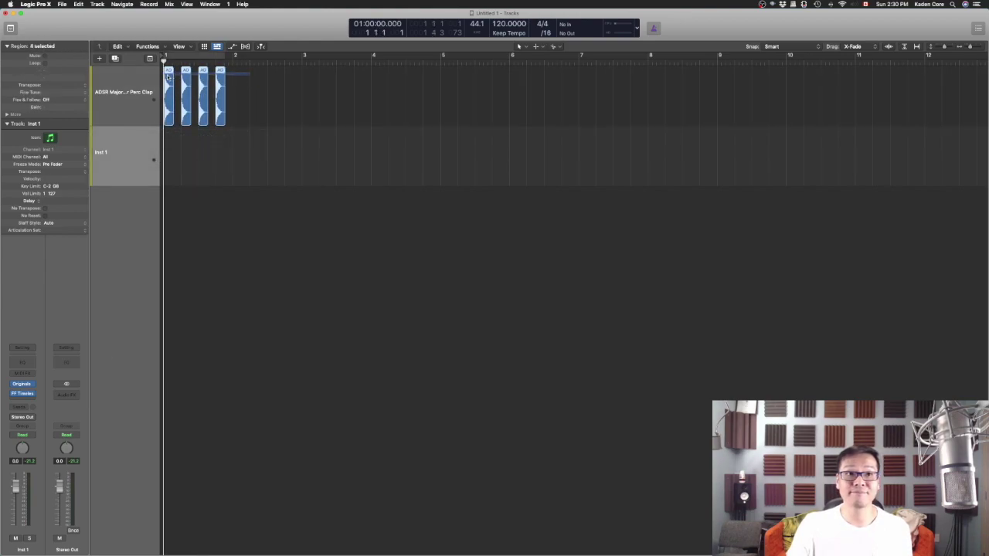
{"action": "left_click_drag", "start_coordinate": [170, 77], "coordinate": [164, 57]}
Extend the cycle range to bar 3 and play the looped clap pattern
{"action": "left_click_drag", "start_coordinate": [244, 56], "coordinate": [302, 56]}
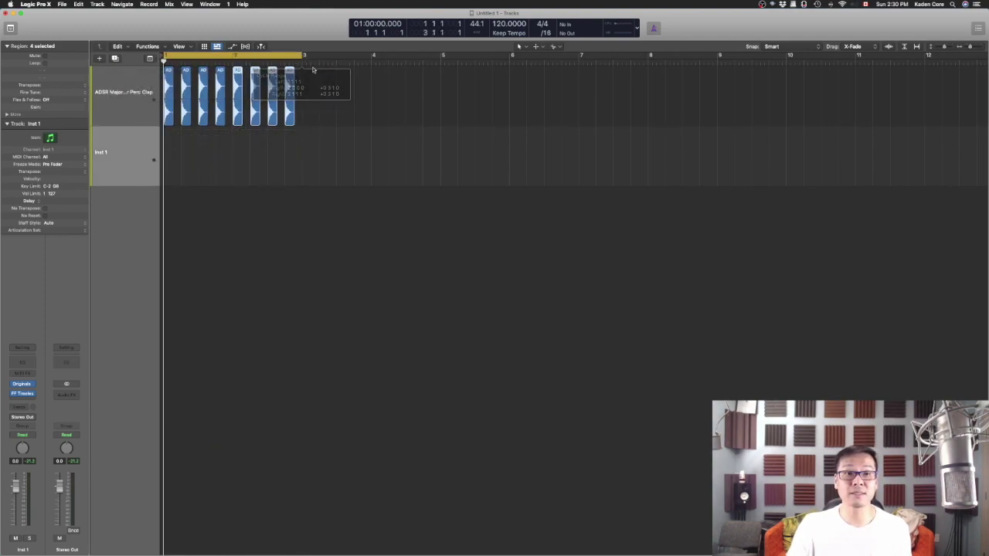
{"action": "key", "text": "space"}
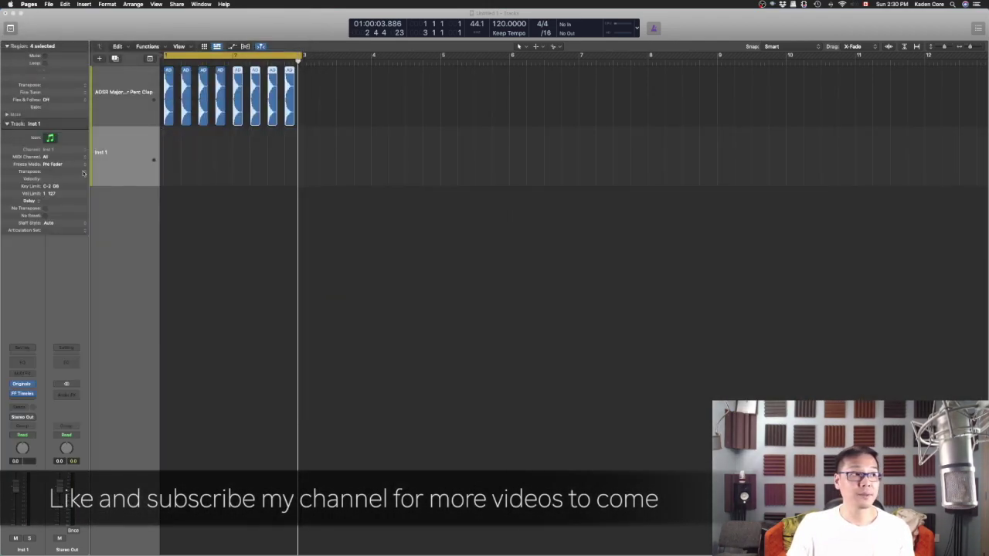
{"action": "left_click", "coordinate": [68, 394]}
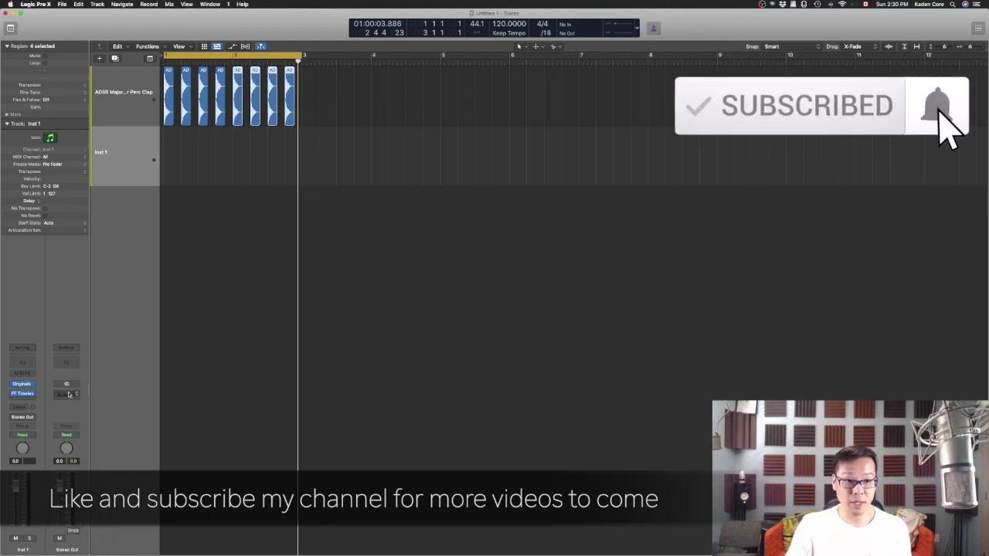
Insert Tonal Balance Control on Stereo Out via a 'tonal' search and move its window lower right
{"action": "left_click", "coordinate": [68, 395]}
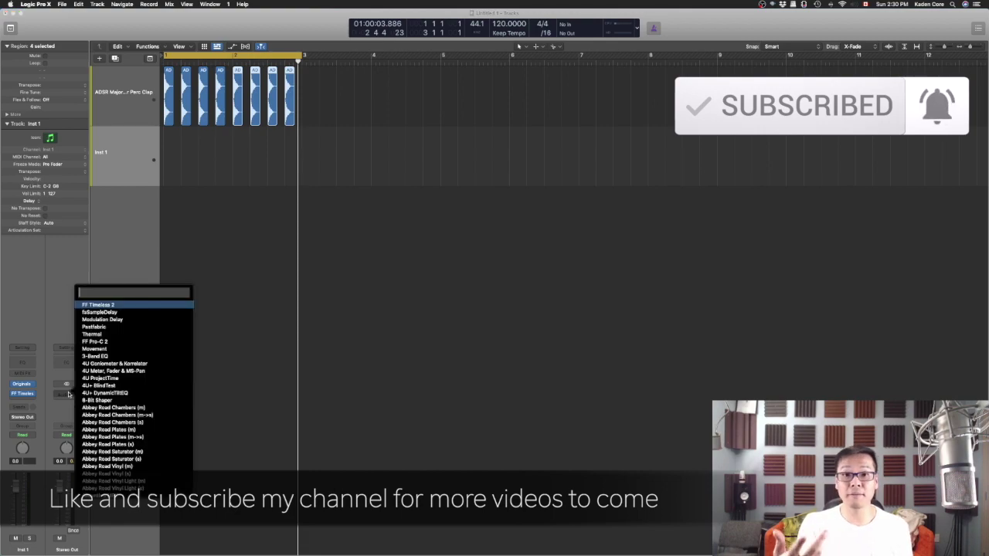
{"action": "type", "text": "t"}
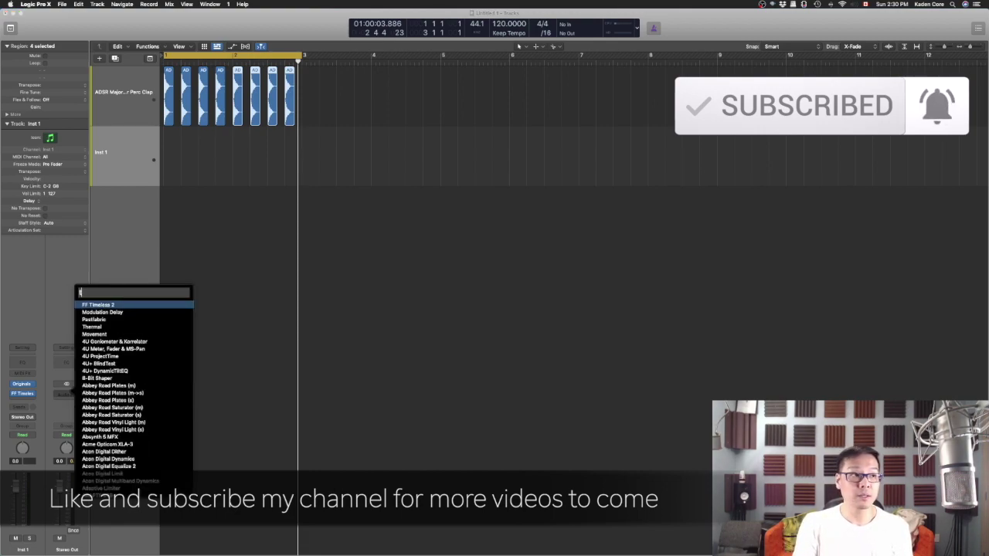
{"action": "type", "text": "onal"}
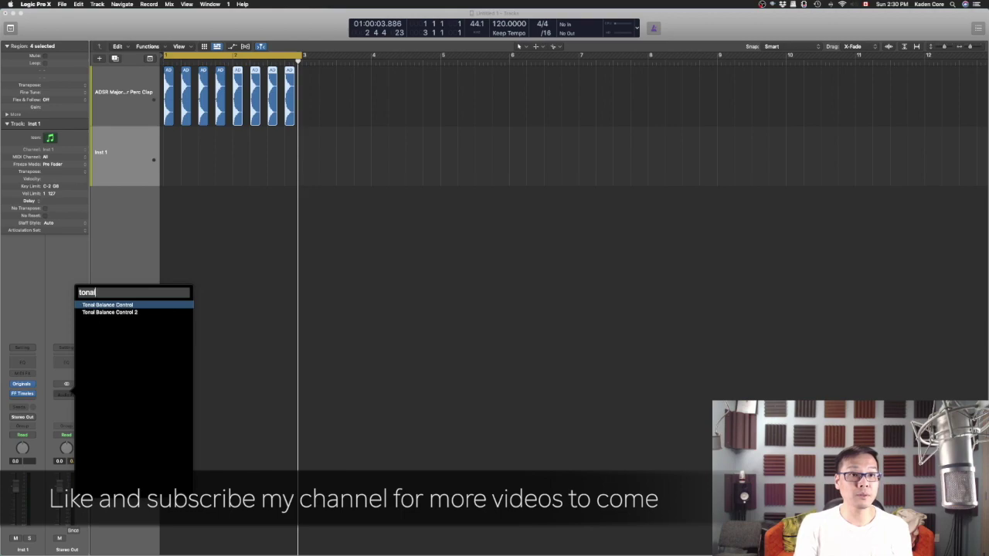
{"action": "key", "text": "Down"}
{"action": "key", "text": "Return"}
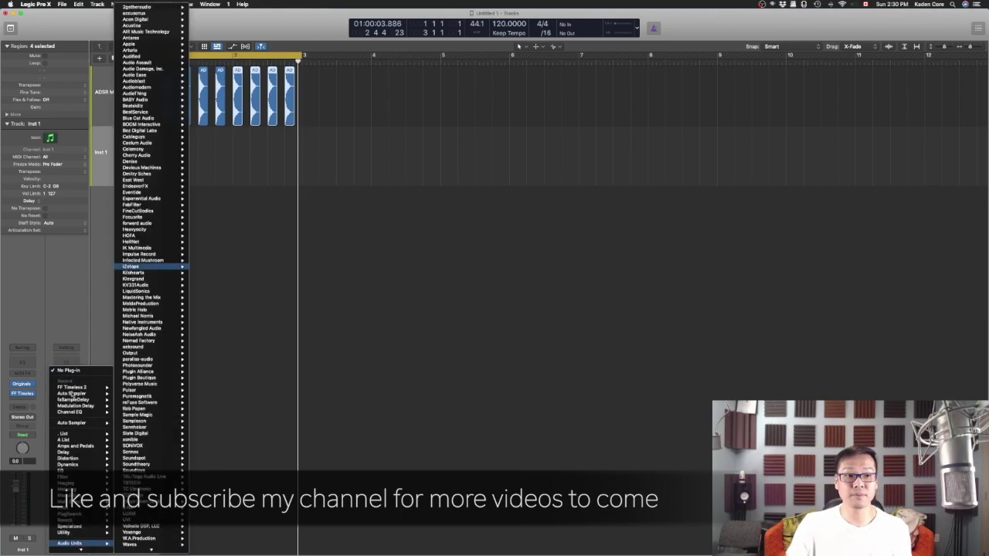
{"action": "key", "text": "Return"}
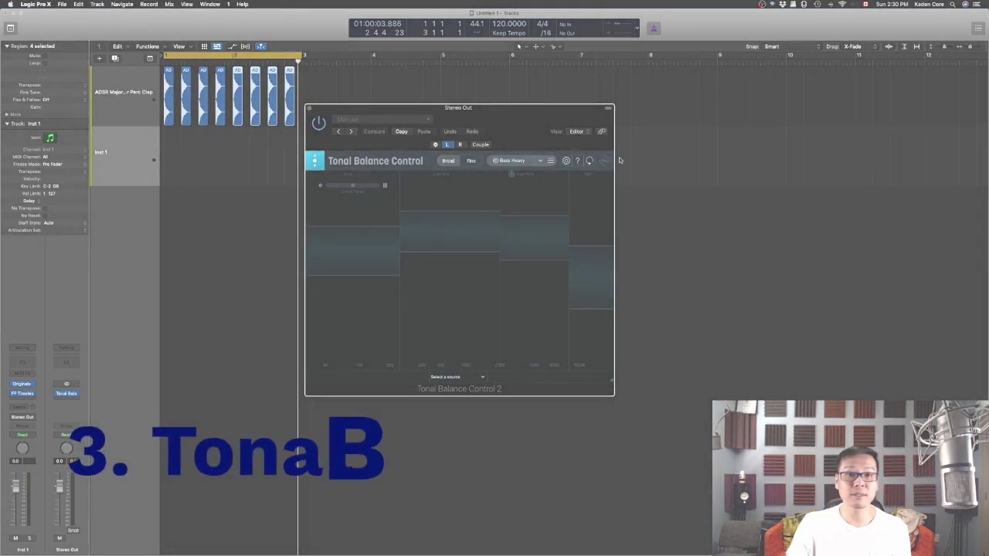
{"action": "left_click_drag", "start_coordinate": [513, 123], "coordinate": [817, 202]}
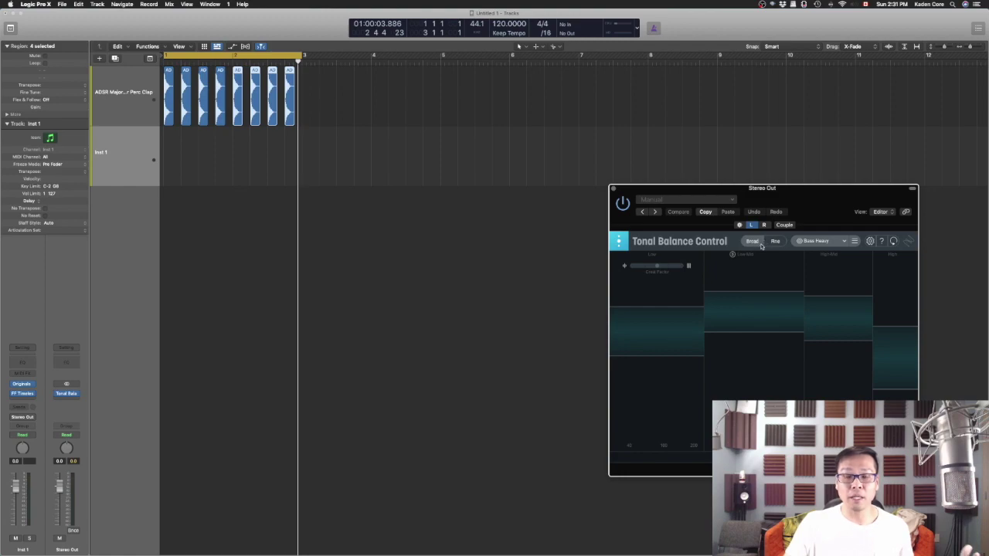
Switch Tonal Balance Control to Fine view and choose the EDM target curve
{"action": "left_click", "coordinate": [773, 241]}
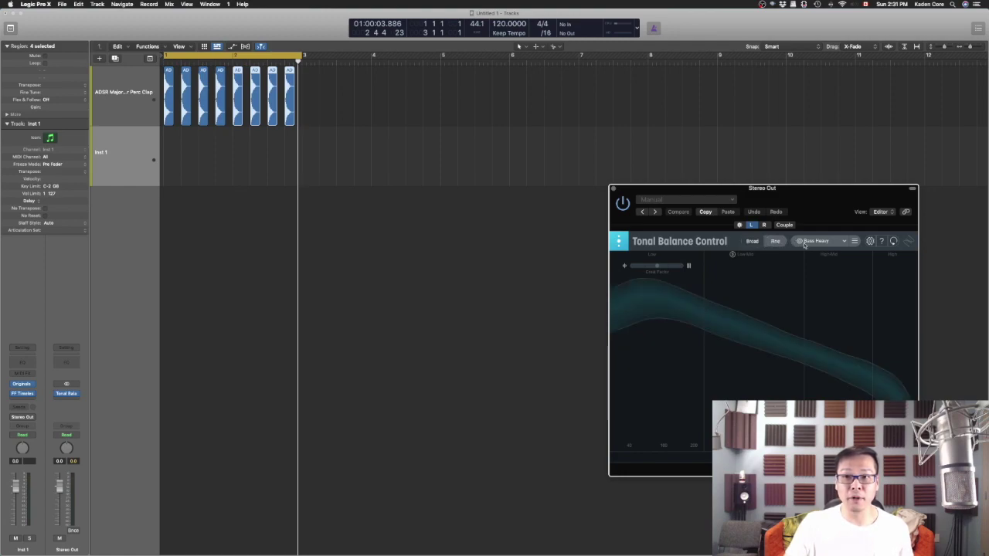
{"action": "left_click", "coordinate": [817, 241]}
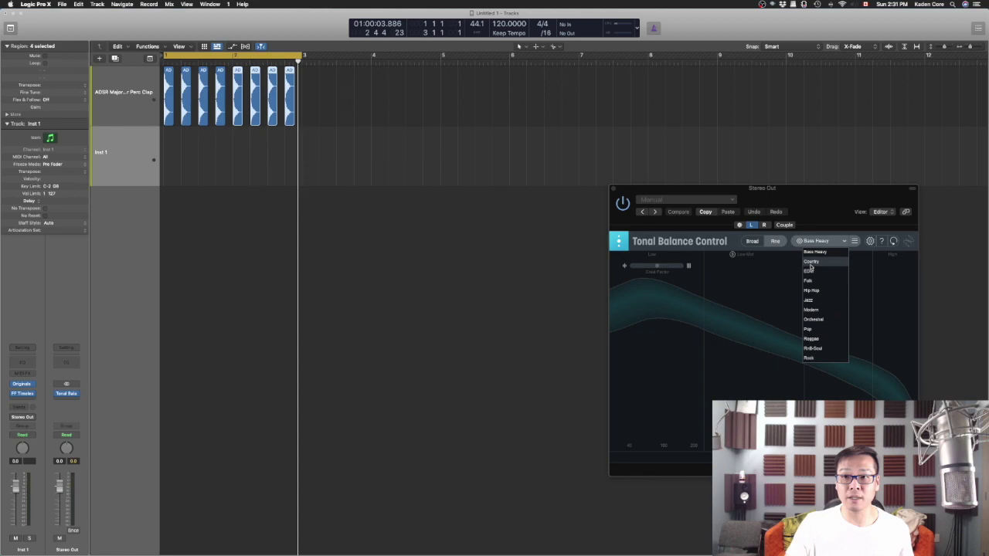
{"action": "left_click", "coordinate": [811, 271]}
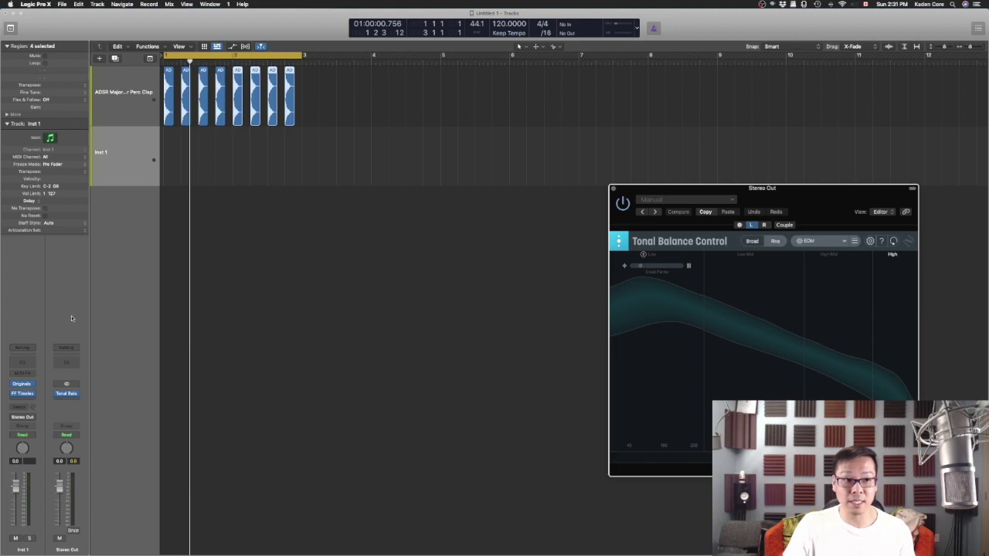
{"action": "left_click", "coordinate": [99, 59]}
Create the BBC Symphony Orchestra Violins 1 instrument track and close its plug-in window
{"action": "key", "text": "Return"}
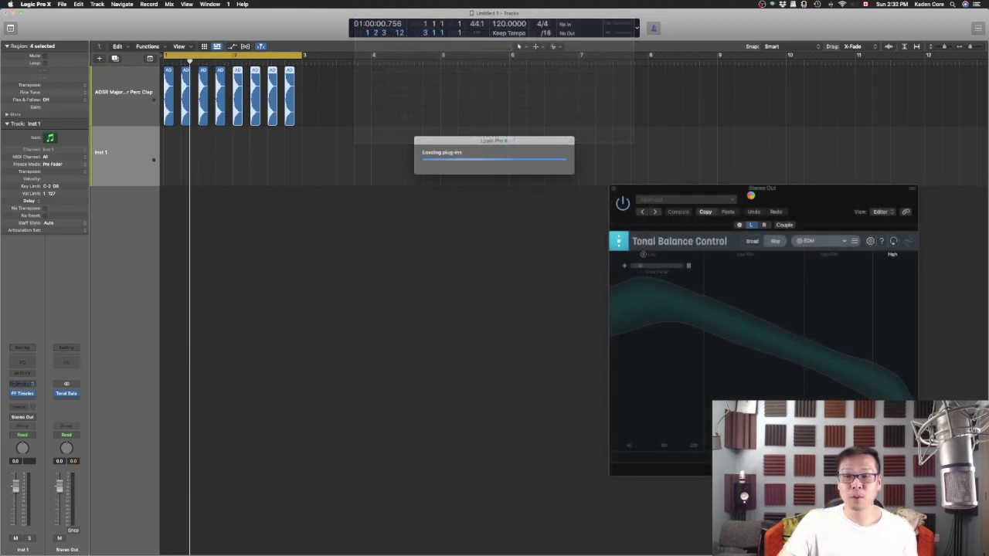
{"action": "left_click_drag", "start_coordinate": [750, 195], "coordinate": [988, 253]}
{"action": "left_click_drag", "start_coordinate": [649, 118], "coordinate": [872, 63]}
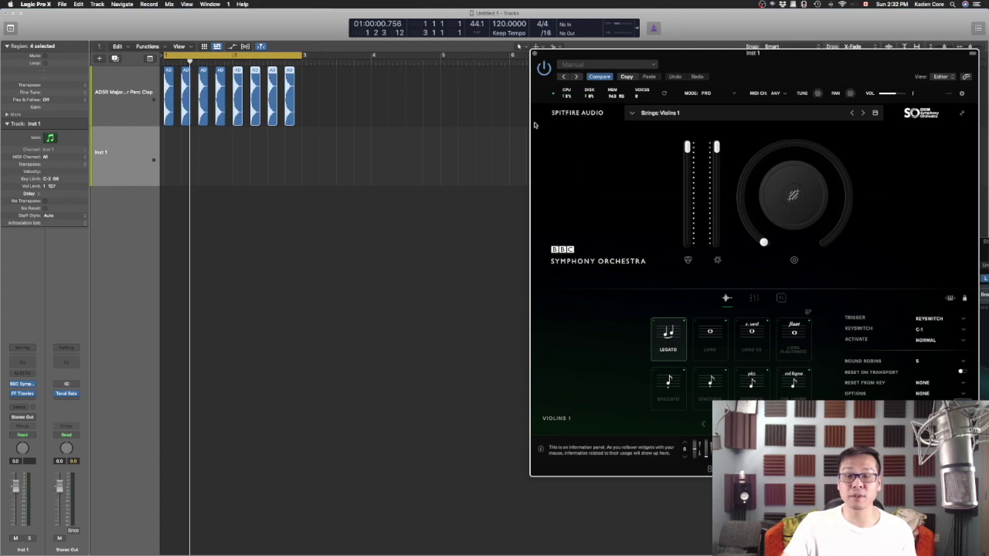
{"action": "mouse_move", "coordinate": [738, 73]}
{"action": "left_mouse_down"}
{"action": "mouse_move", "coordinate": [737, 132]}
{"action": "mouse_move", "coordinate": [726, 86]}
{"action": "left_mouse_up"}
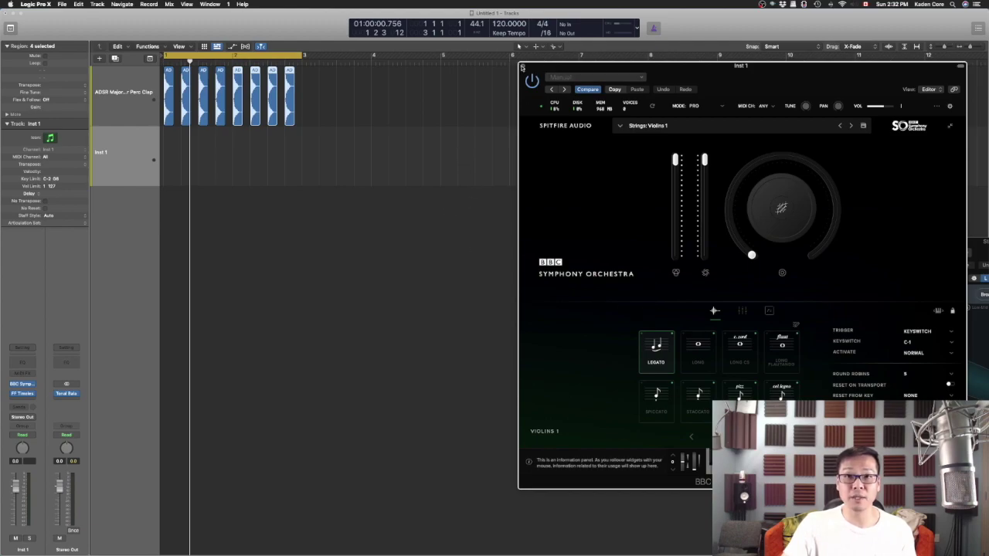
{"action": "left_click", "coordinate": [521, 67]}
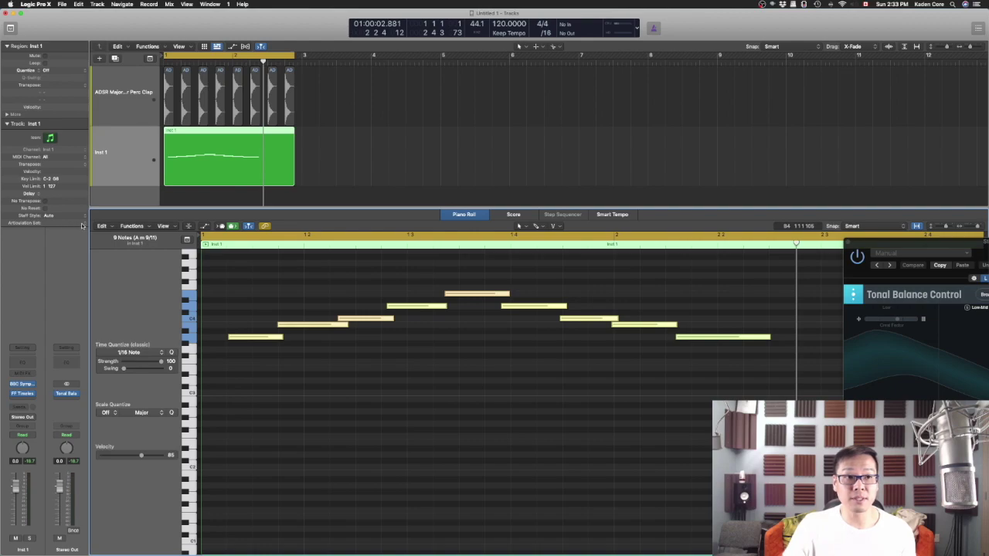
Browse the Inspector's Articulation Set libraries and dismiss the menu without assigning one
{"action": "left_click", "coordinate": [82, 224]}
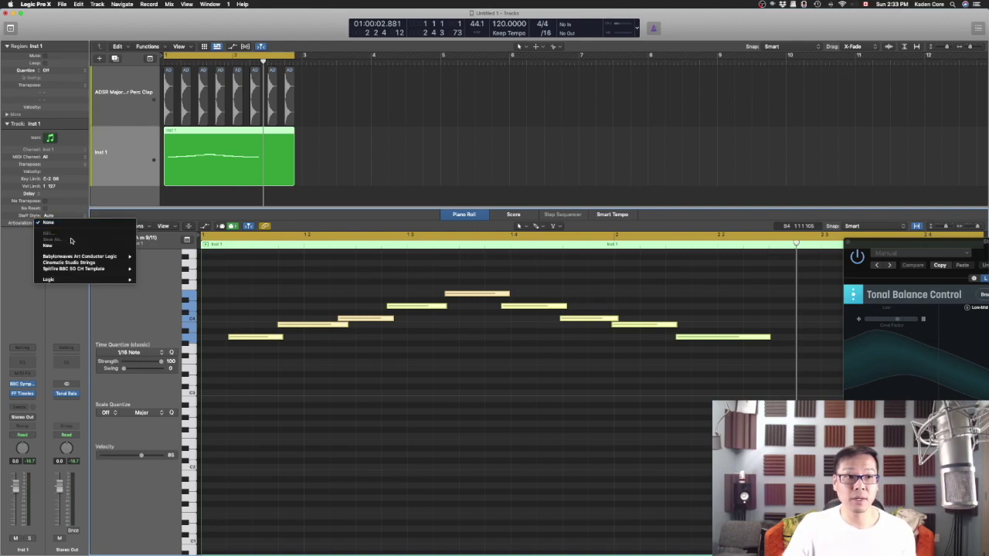
{"action": "mouse_move", "coordinate": [67, 257]}
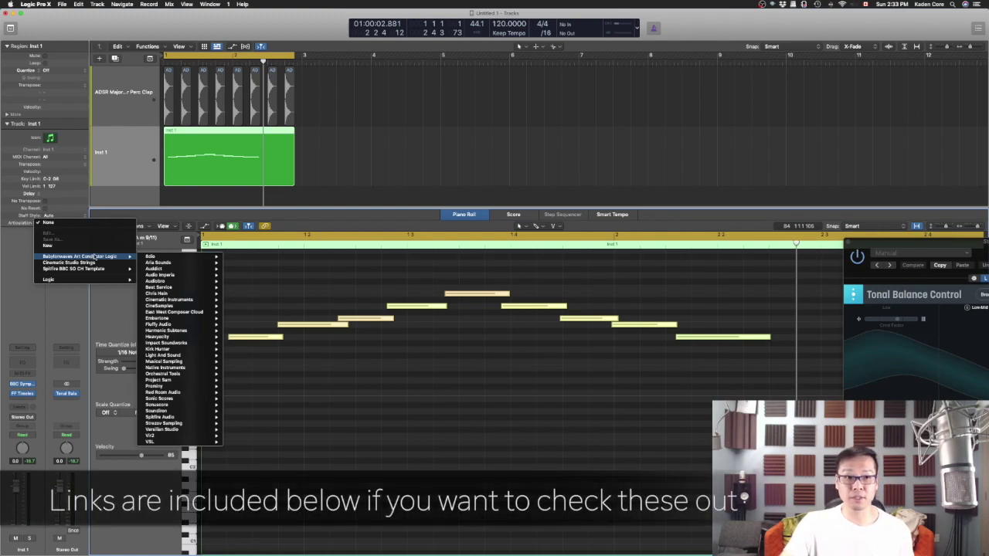
{"action": "mouse_move", "coordinate": [176, 266]}
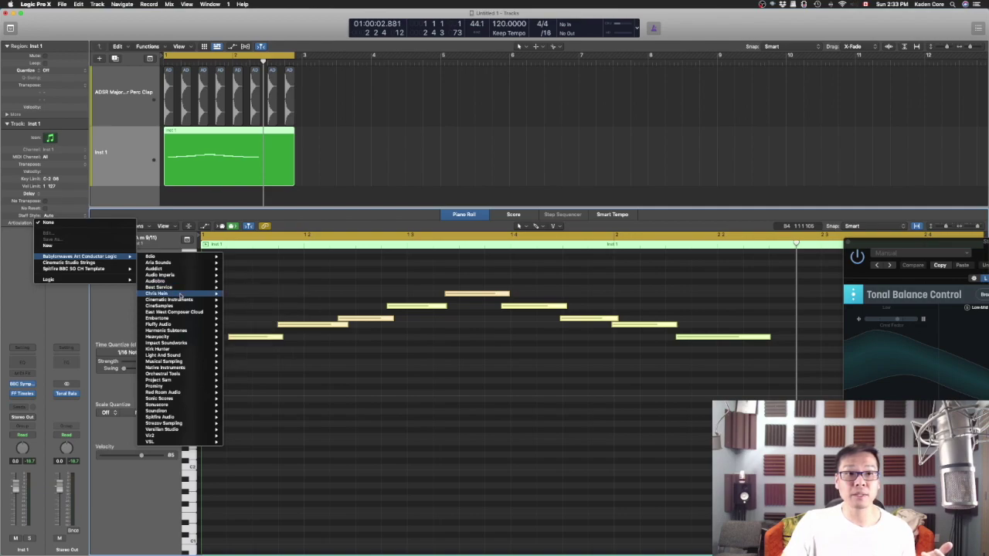
{"action": "mouse_move", "coordinate": [182, 308]}
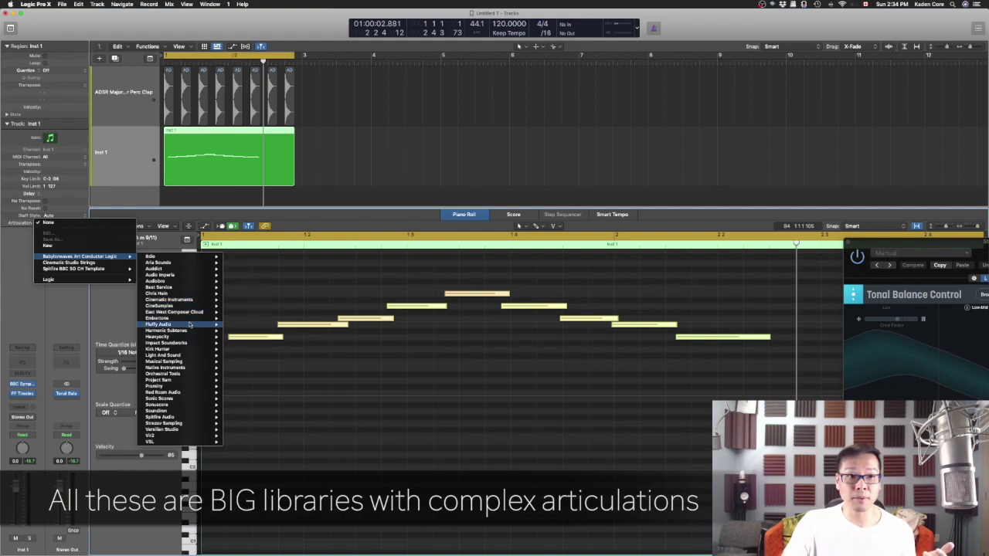
{"action": "mouse_move", "coordinate": [180, 356]}
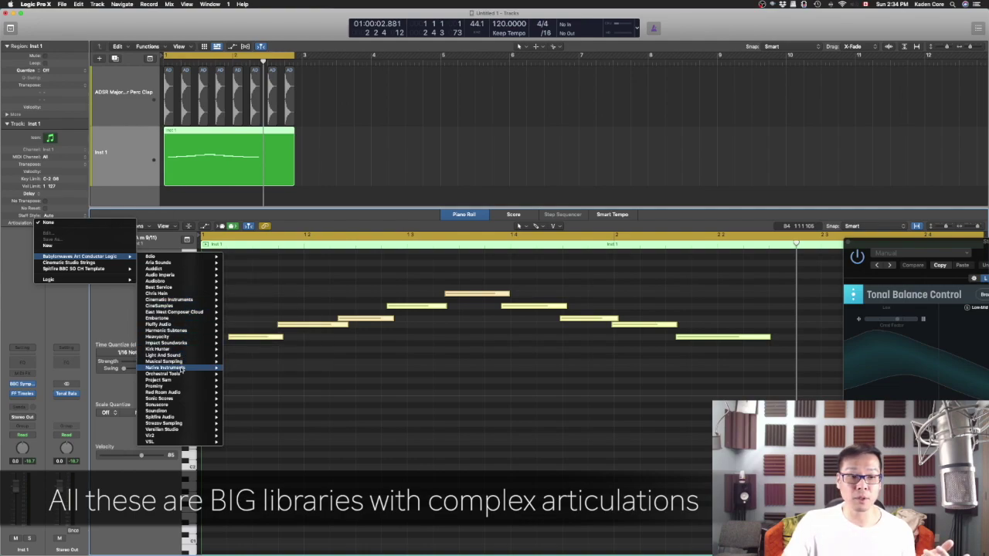
{"action": "mouse_move", "coordinate": [176, 417]}
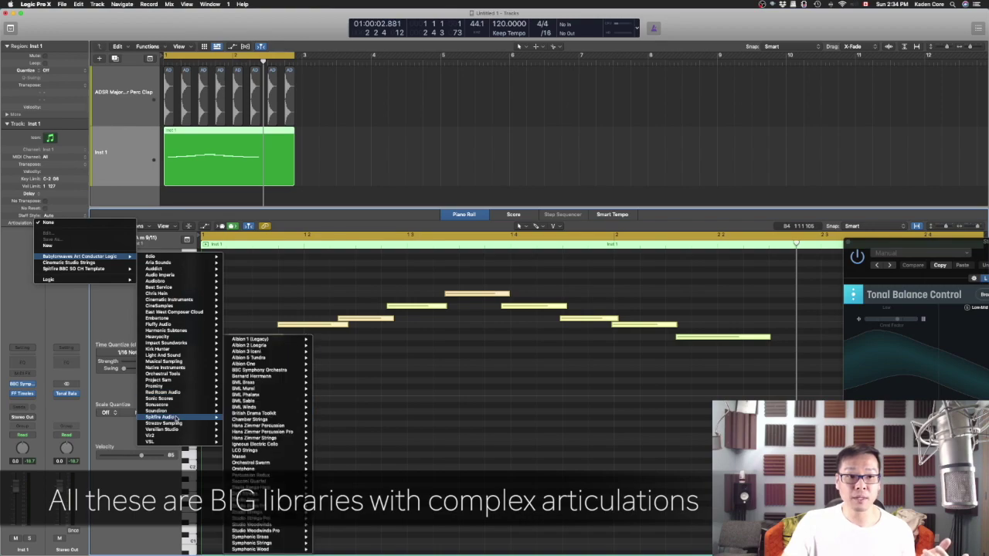
{"action": "mouse_move", "coordinate": [255, 419]}
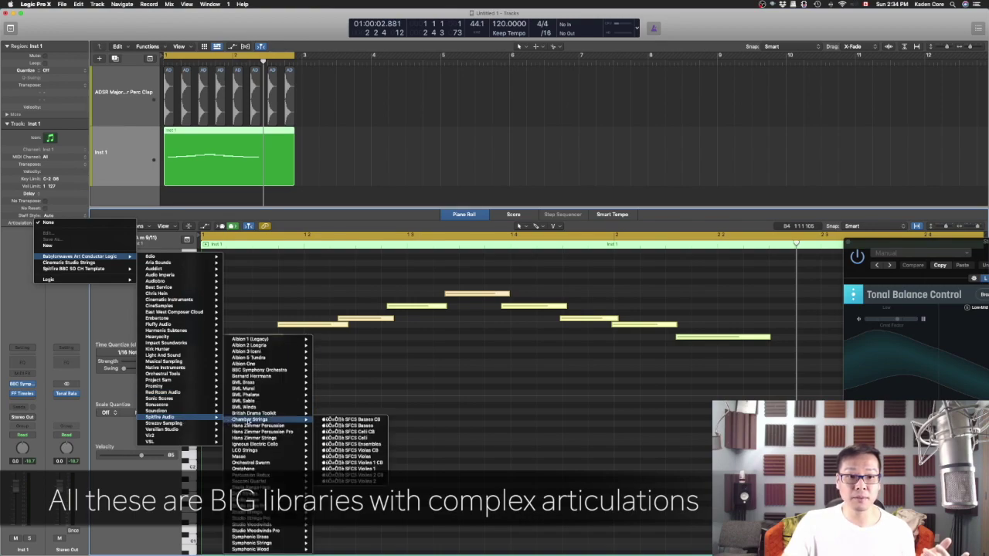
{"action": "mouse_move", "coordinate": [266, 372]}
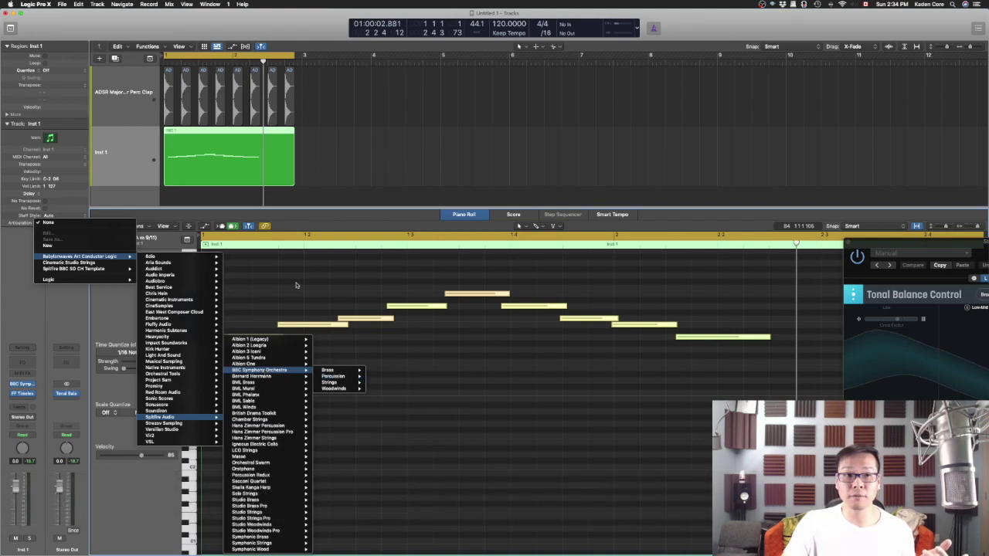
{"action": "left_click", "coordinate": [119, 326]}
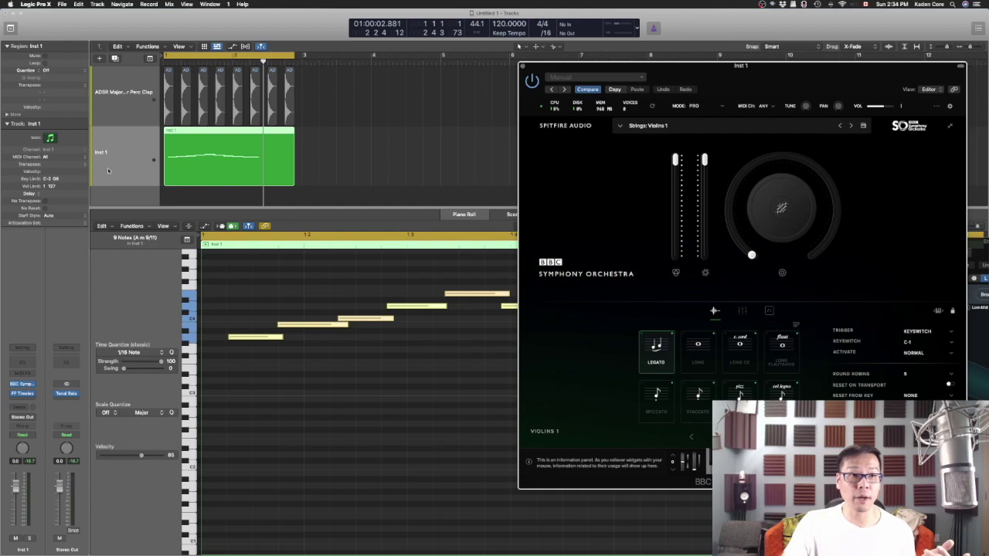
Assign the SFBBSO Violins 1 set from Spitfire Audio > BBC Symphony Orchestra > Strings
{"action": "left_click", "coordinate": [81, 224]}
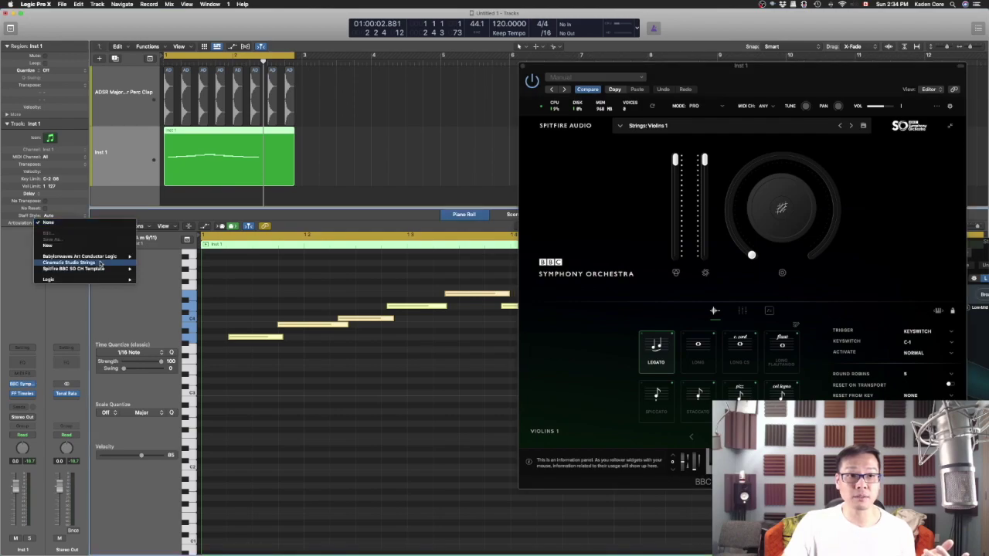
{"action": "mouse_move", "coordinate": [101, 259]}
{"action": "mouse_move", "coordinate": [196, 419]}
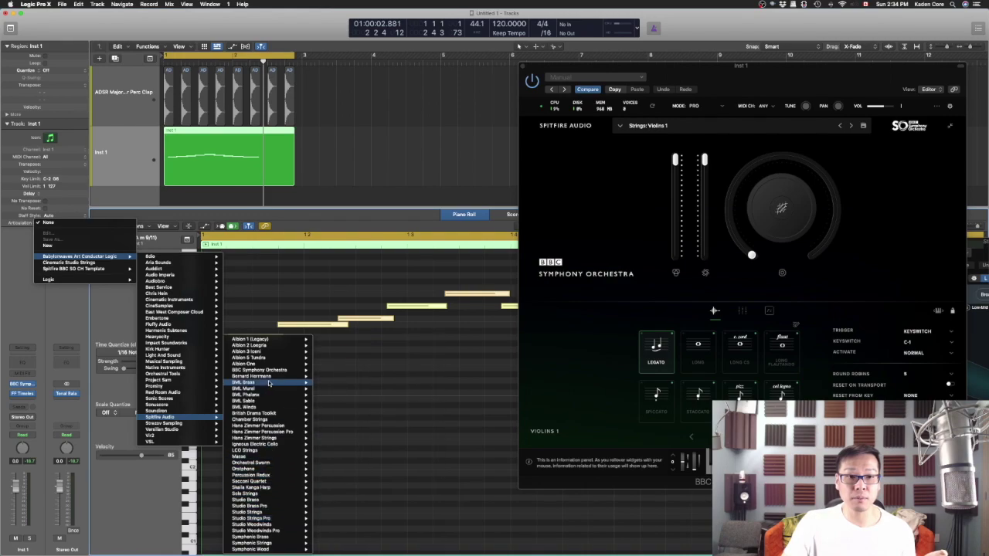
{"action": "mouse_move", "coordinate": [272, 371]}
{"action": "mouse_move", "coordinate": [324, 372]}
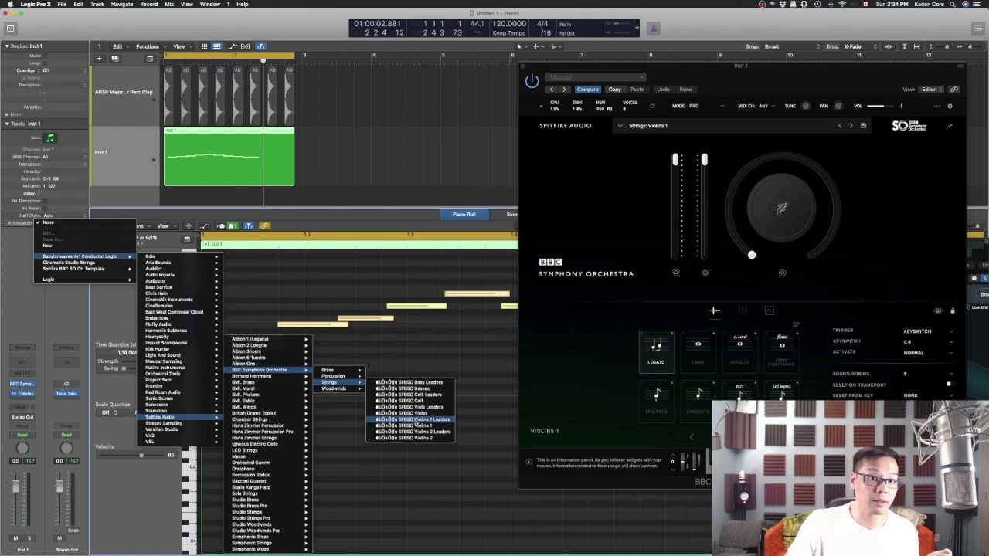
{"action": "left_click", "coordinate": [417, 426]}
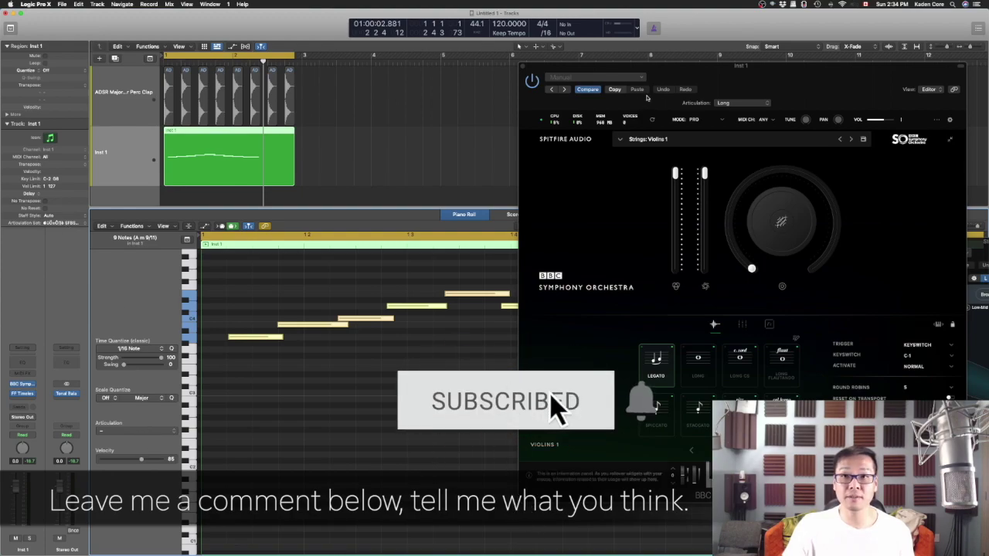
{"action": "left_click_drag", "start_coordinate": [670, 77], "coordinate": [625, 28]}
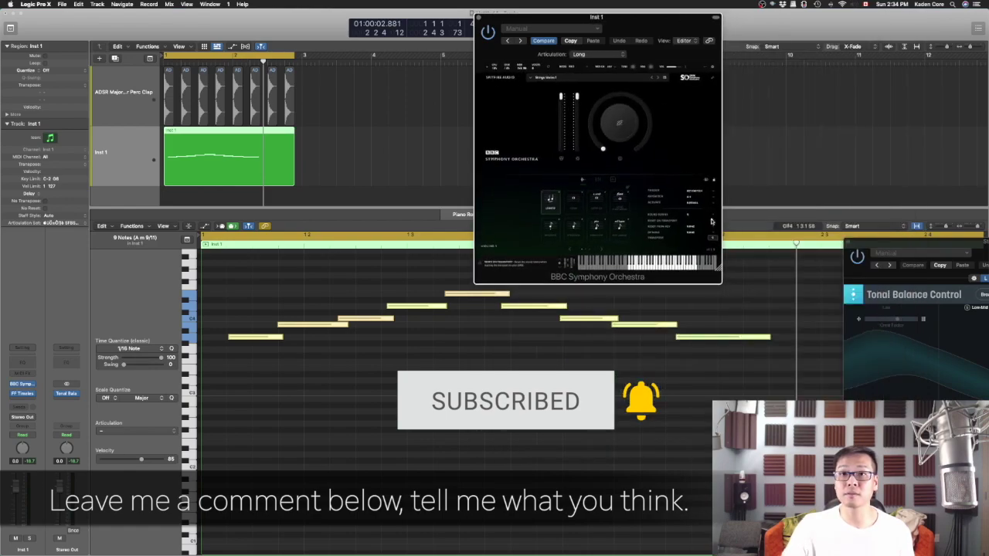
Set the first three violin notes to Long and the fourth note to Spiccato
{"action": "left_click_drag", "start_coordinate": [663, 27], "coordinate": [894, 31]}
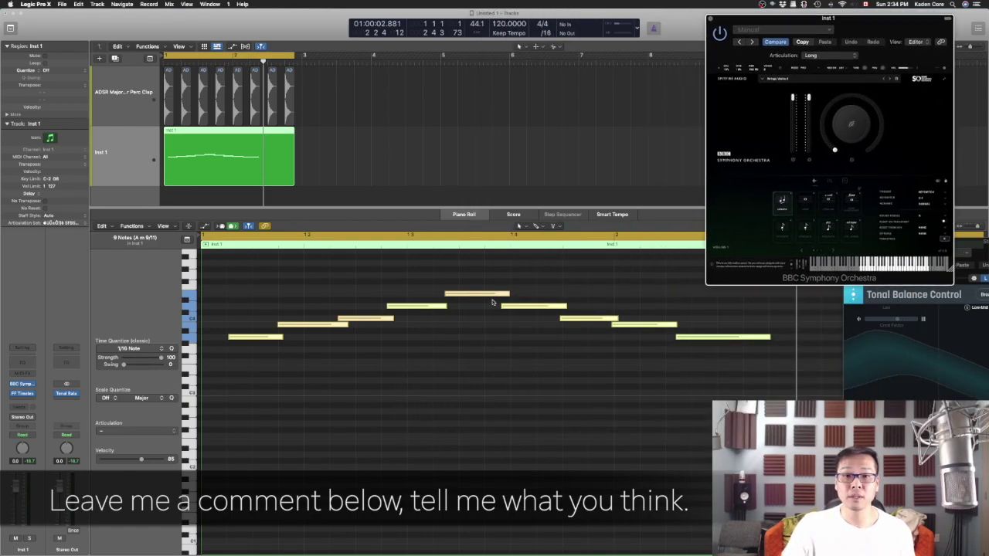
{"action": "left_click", "coordinate": [251, 295]}
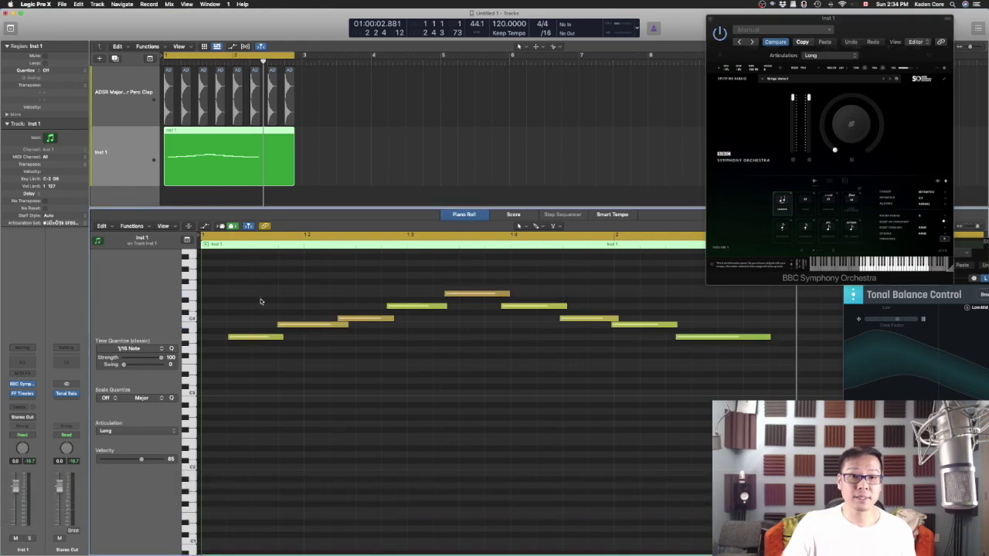
{"action": "left_click_drag", "start_coordinate": [241, 273], "coordinate": [351, 376]}
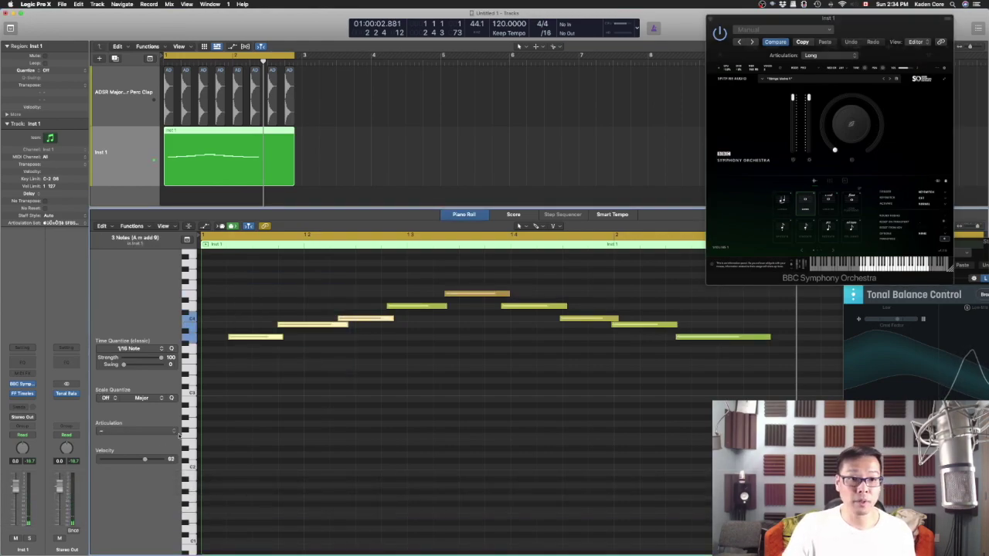
{"action": "left_click", "coordinate": [135, 431]}
{"action": "left_click", "coordinate": [139, 443]}
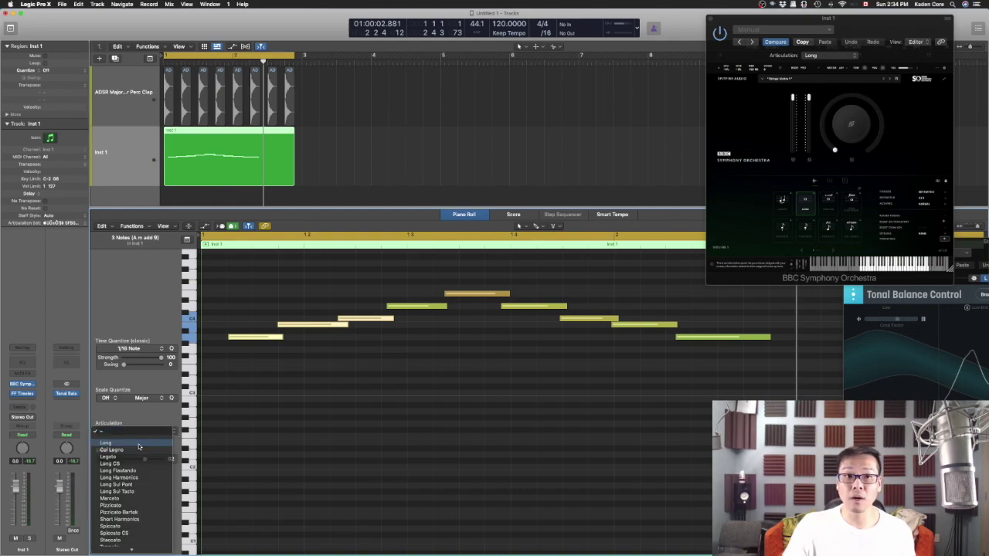
{"action": "left_click", "coordinate": [411, 308]}
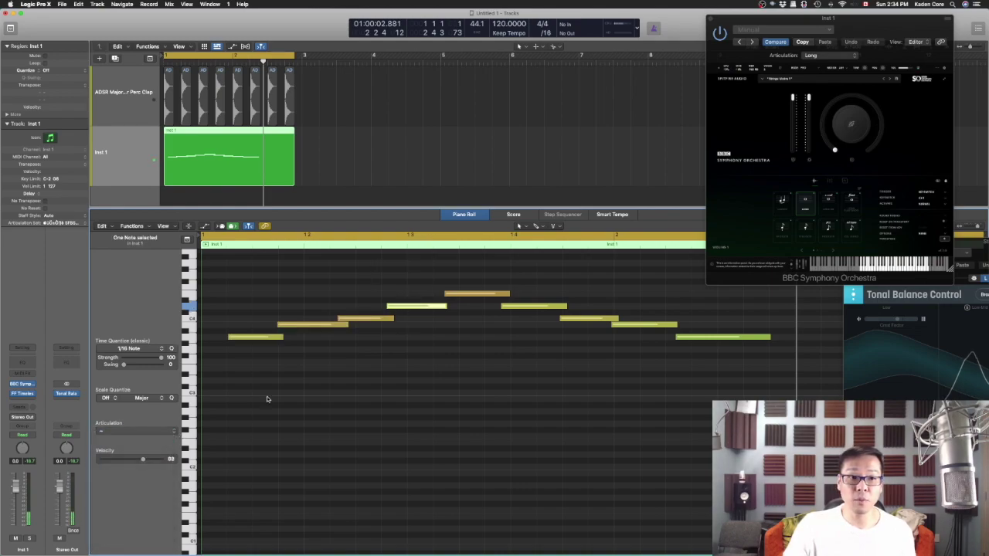
{"action": "left_click", "coordinate": [171, 432]}
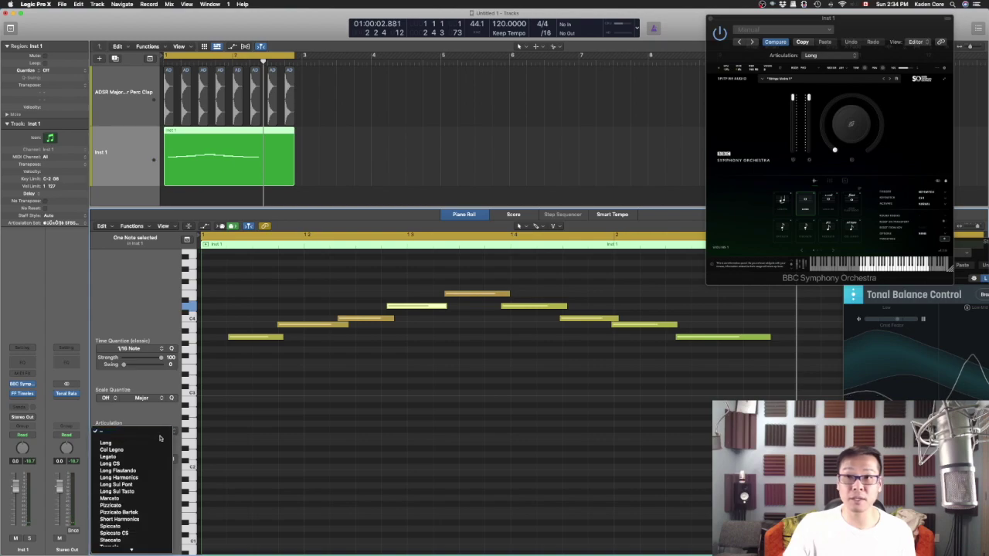
{"action": "mouse_move", "coordinate": [144, 541]}
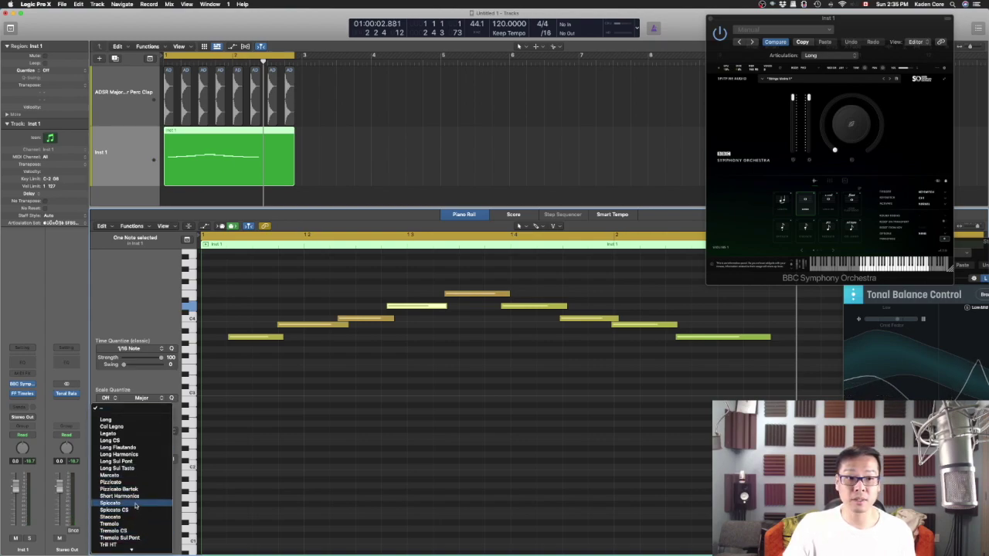
{"action": "left_click", "coordinate": [135, 505]}
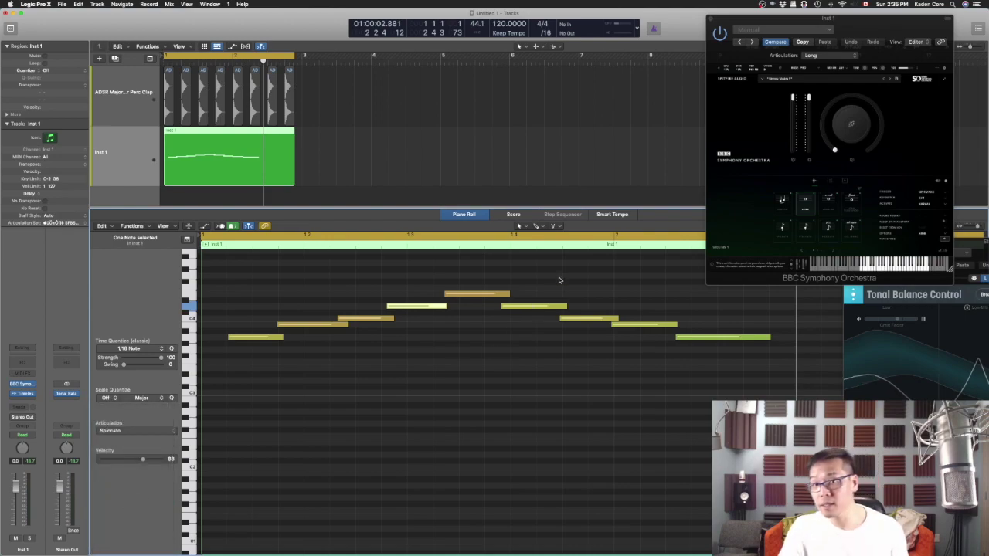
Set the peak note and three following notes to Pizzicato Bartok, and the last note to Tremolo
{"action": "left_click_drag", "start_coordinate": [544, 278], "coordinate": [644, 349]}
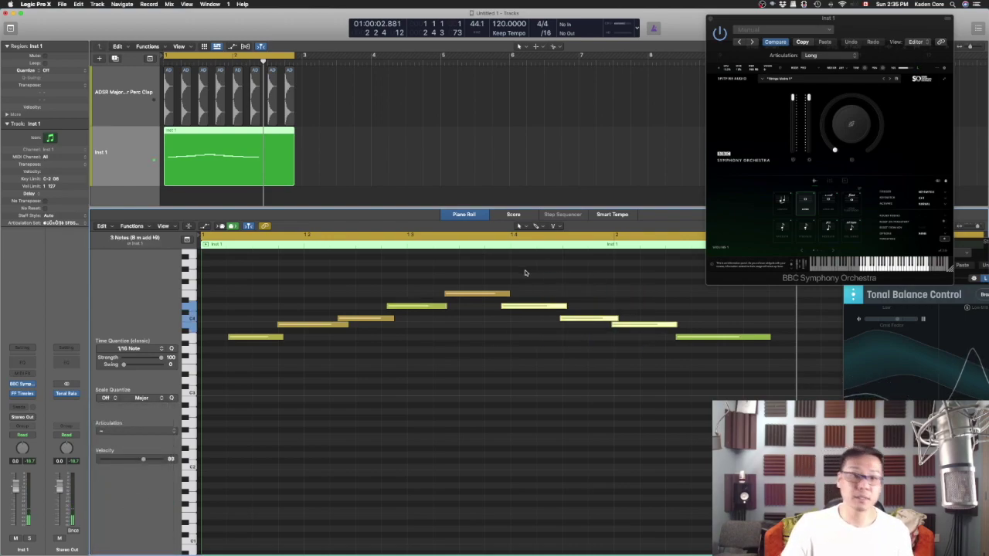
{"action": "left_click_drag", "start_coordinate": [453, 267], "coordinate": [662, 343]}
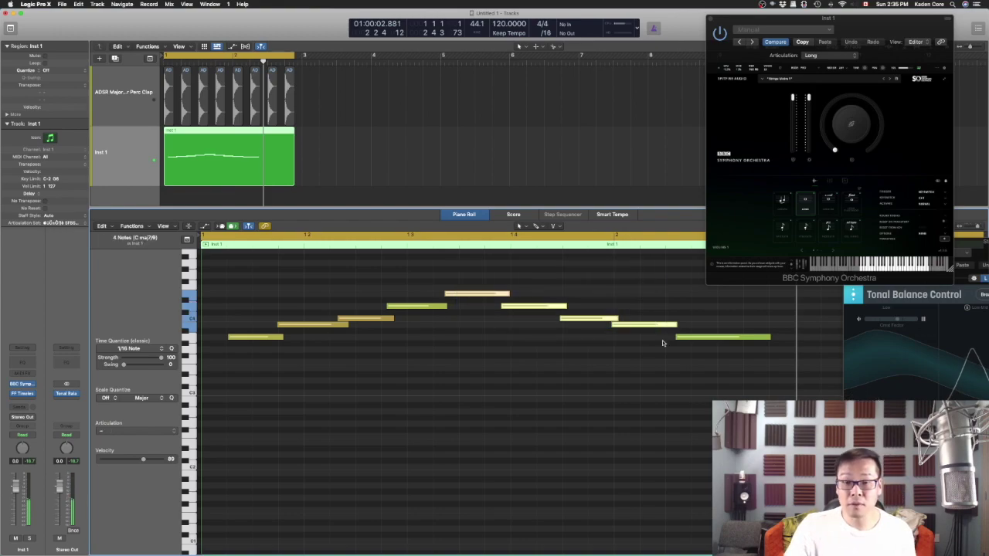
{"action": "left_click", "coordinate": [160, 437]}
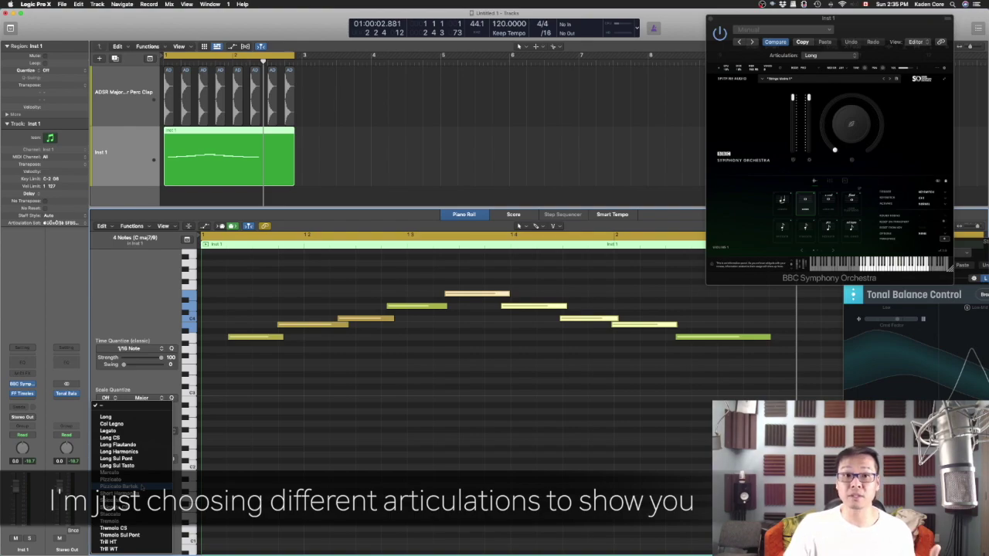
{"action": "left_click", "coordinate": [142, 487]}
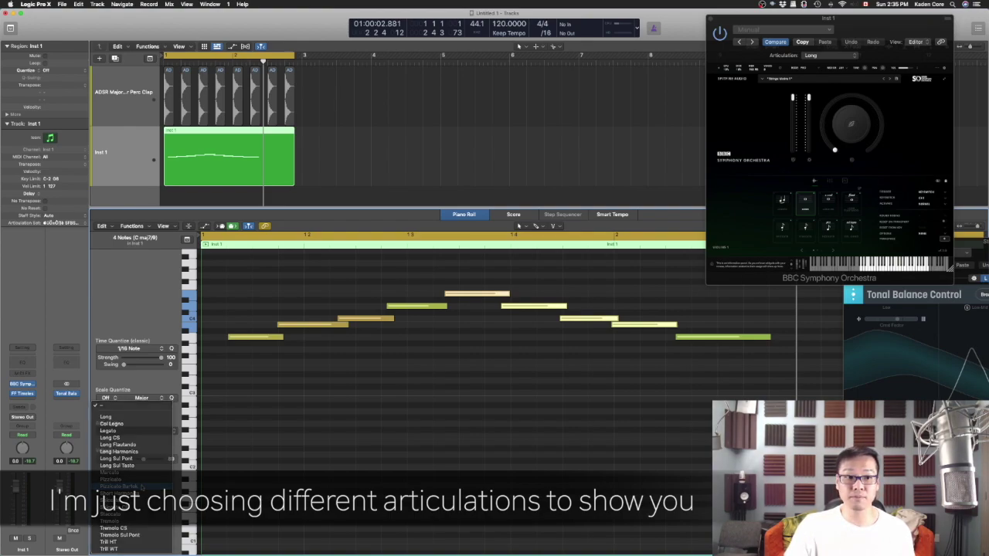
{"action": "left_click", "coordinate": [724, 338]}
{"action": "left_click", "coordinate": [144, 431]}
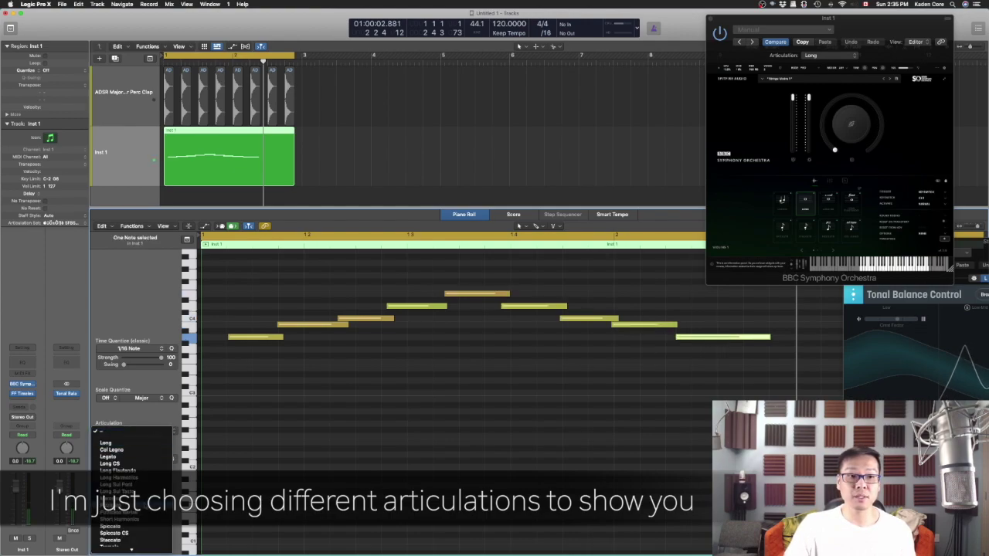
{"action": "scroll", "coordinate": [134, 540], "scroll_direction": "down", "scroll_amount": 3}
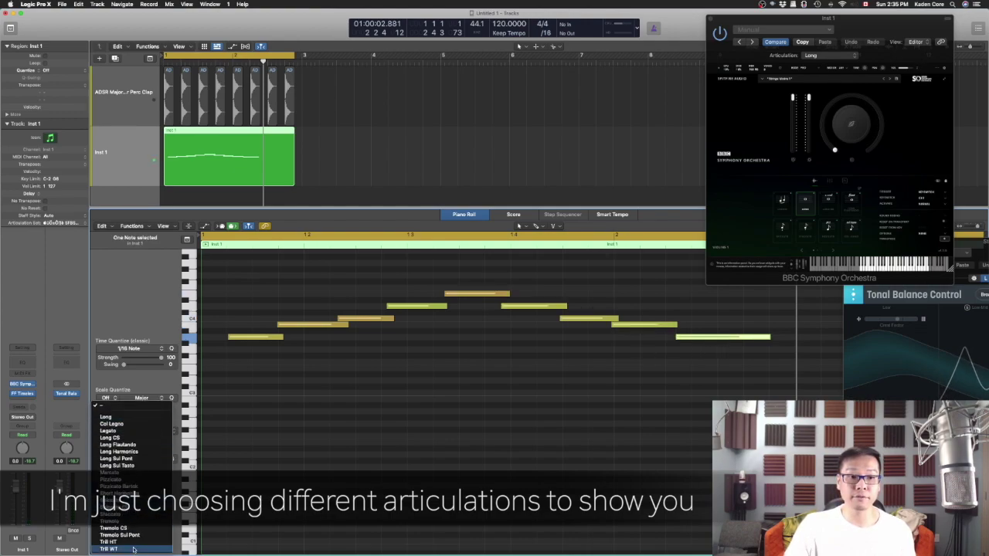
{"action": "left_click", "coordinate": [131, 522]}
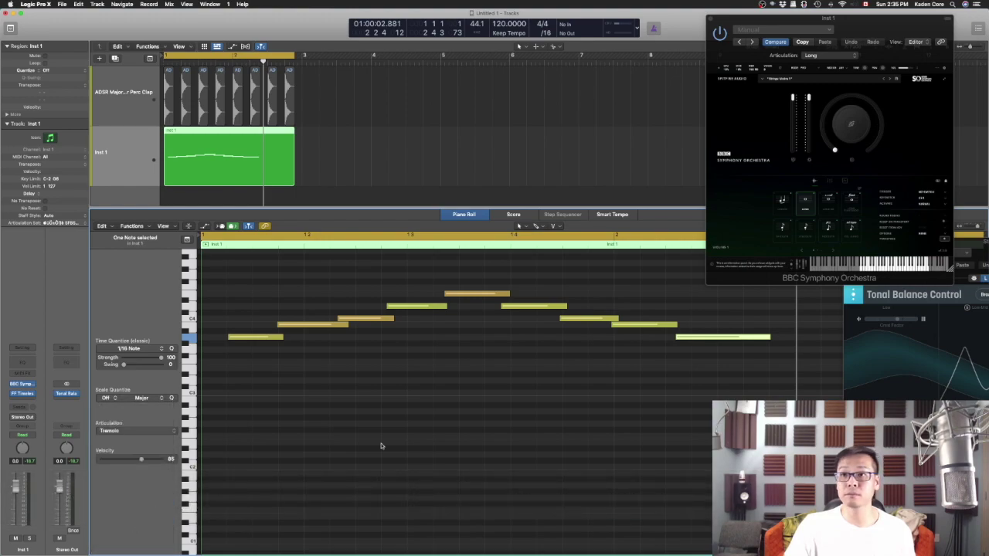
{"action": "left_click_drag", "start_coordinate": [880, 29], "coordinate": [647, 38]}
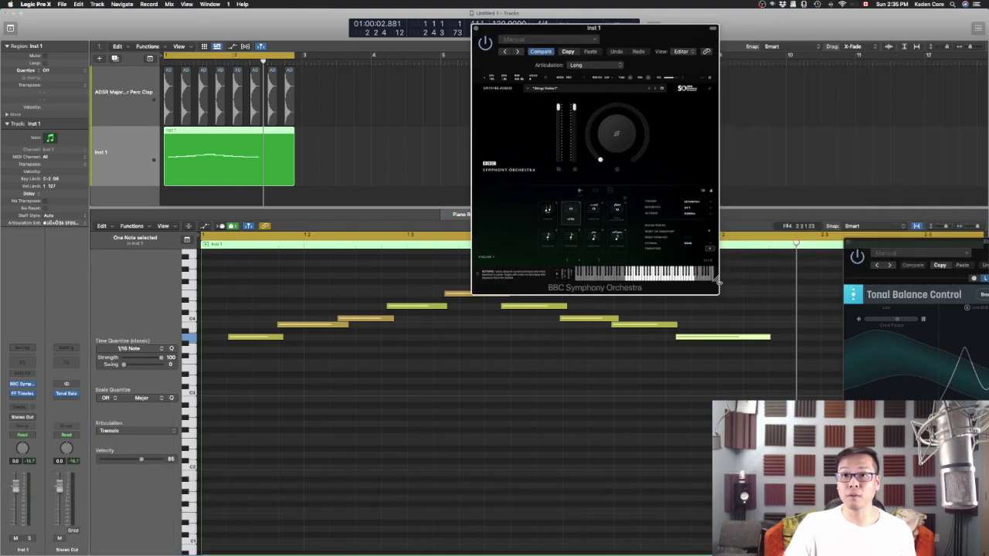
Enlarge the BBC Symphony Orchestra window, play back the violin melody, then close the window
{"action": "left_click_drag", "start_coordinate": [715, 279], "coordinate": [879, 425]}
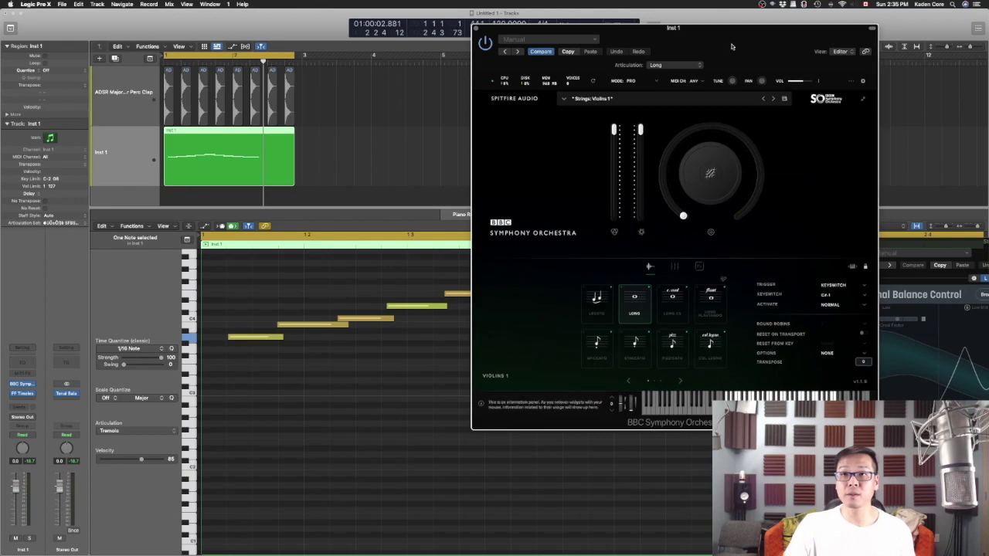
{"action": "left_click_drag", "start_coordinate": [731, 47], "coordinate": [851, 40]}
{"action": "key", "text": "space"}
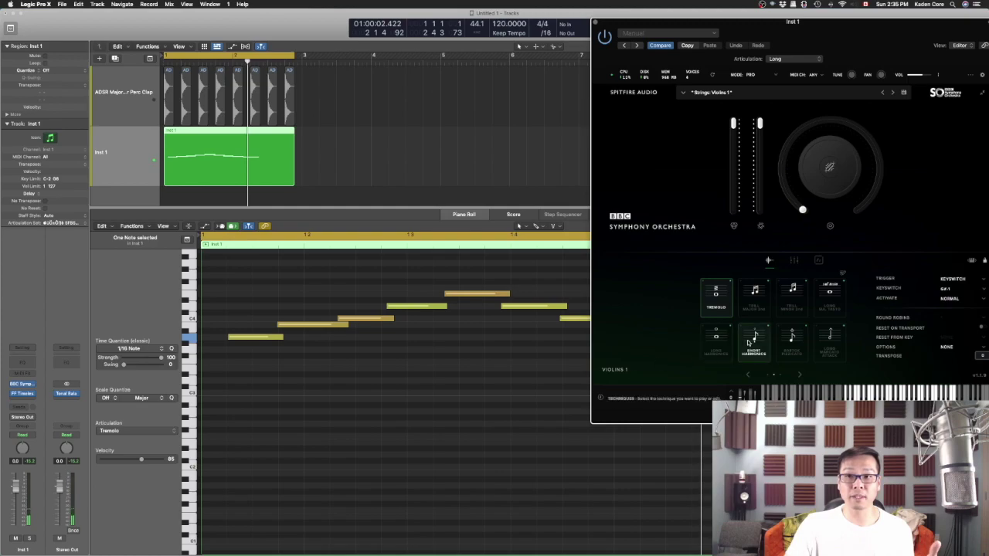
{"action": "left_click_drag", "start_coordinate": [823, 49], "coordinate": [787, 61]}
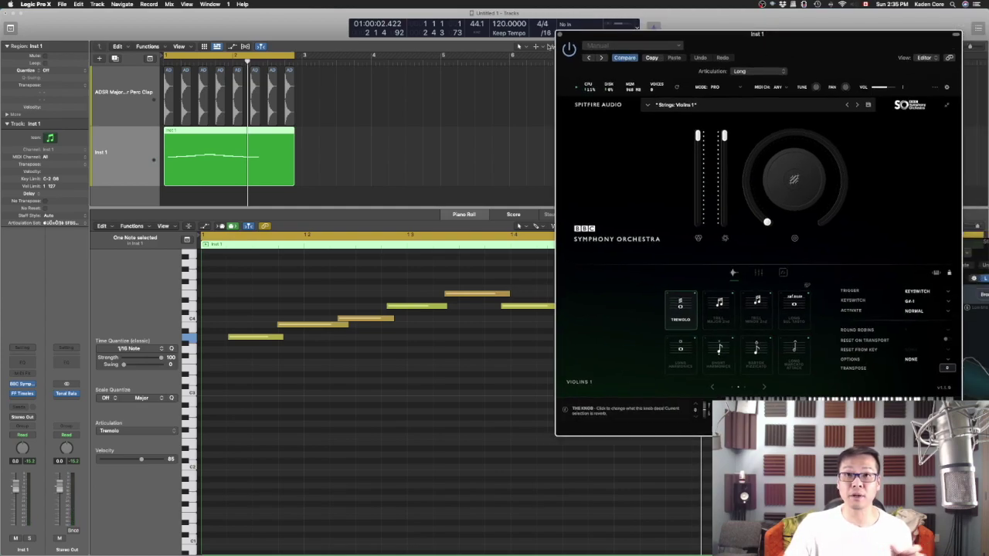
{"action": "left_click", "coordinate": [560, 35]}
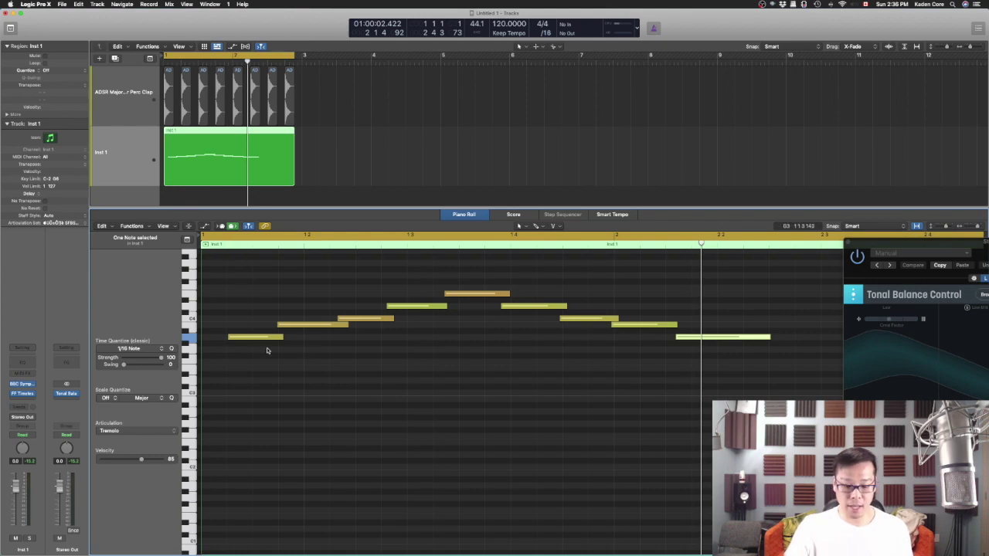
Open the Mixer and insert ADPTR MetricAB on the Stereo Out channel
{"action": "key", "text": "x"}
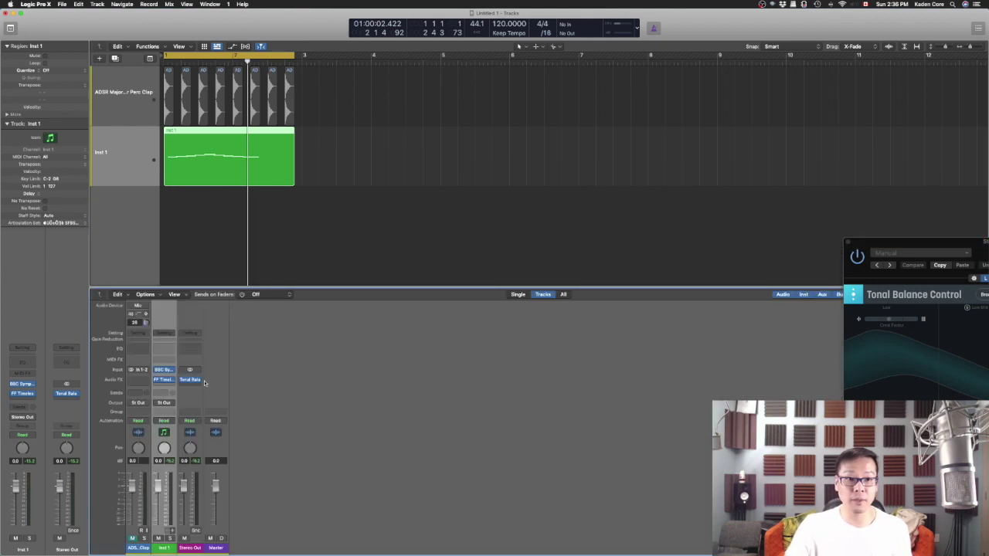
{"action": "left_click", "coordinate": [202, 381]}
{"action": "type", "text": "ab"}
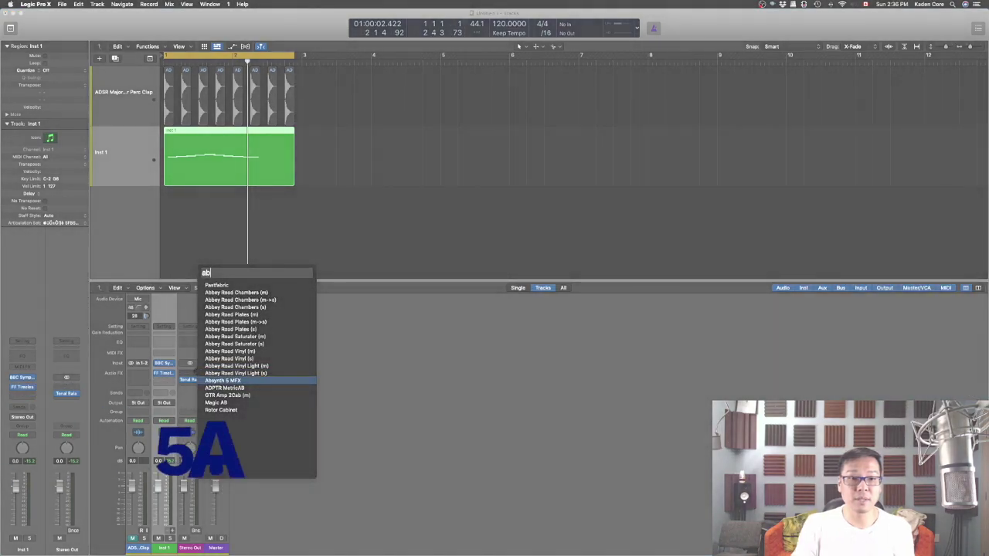
{"action": "key", "text": "Escape"}
{"action": "left_click", "coordinate": [164, 380]}
{"action": "mouse_move", "coordinate": [279, 372]}
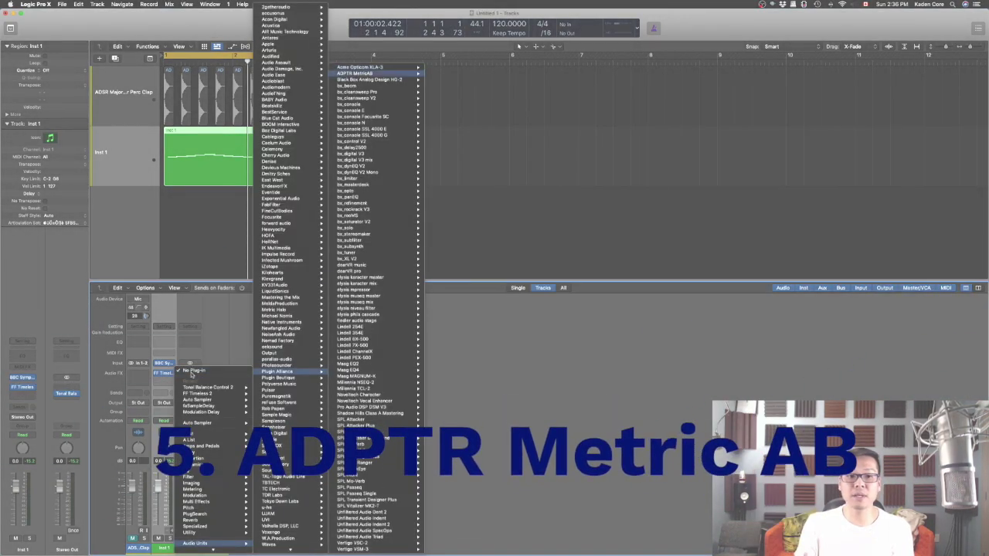
{"action": "left_click", "coordinate": [191, 374]}
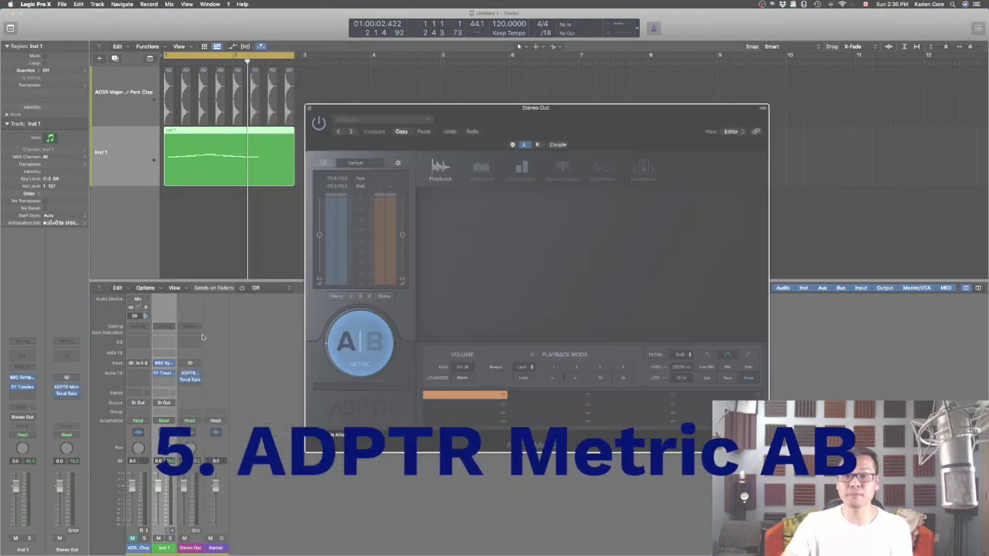
{"action": "left_click_drag", "start_coordinate": [605, 104], "coordinate": [776, 57]}
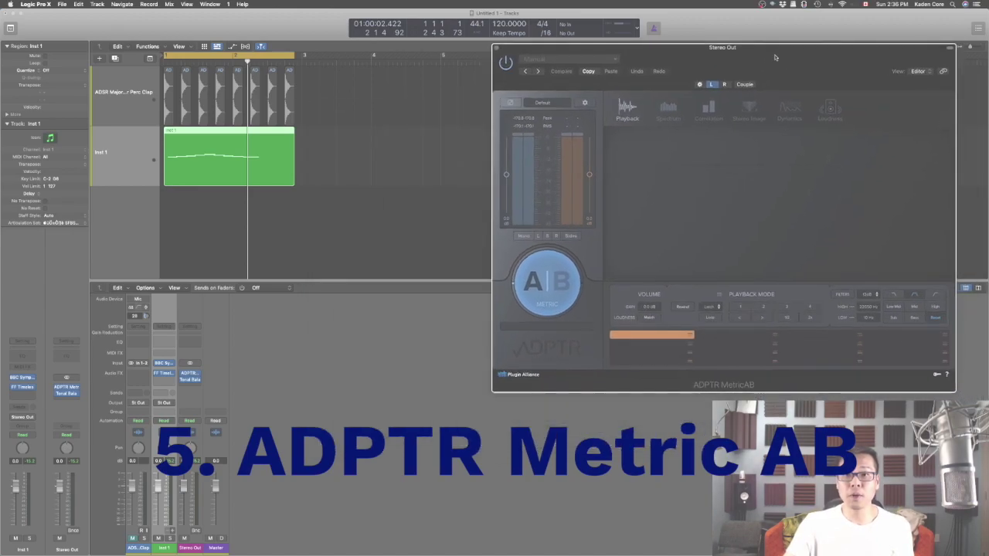
Load the Le Temps Des Cathédrales mp3 from the Desktop as MetricAB's reference track
{"action": "left_click", "coordinate": [730, 139]}
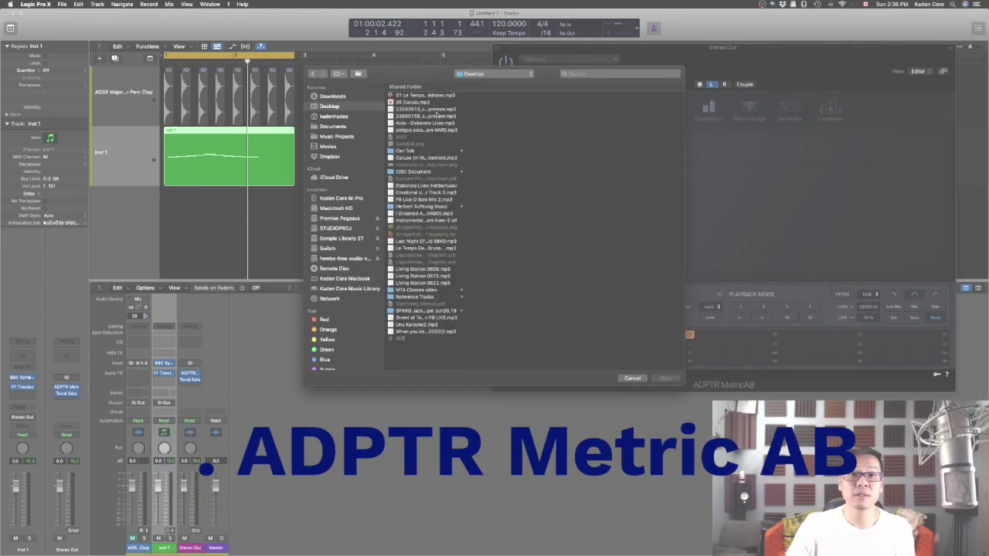
{"action": "left_click", "coordinate": [425, 109]}
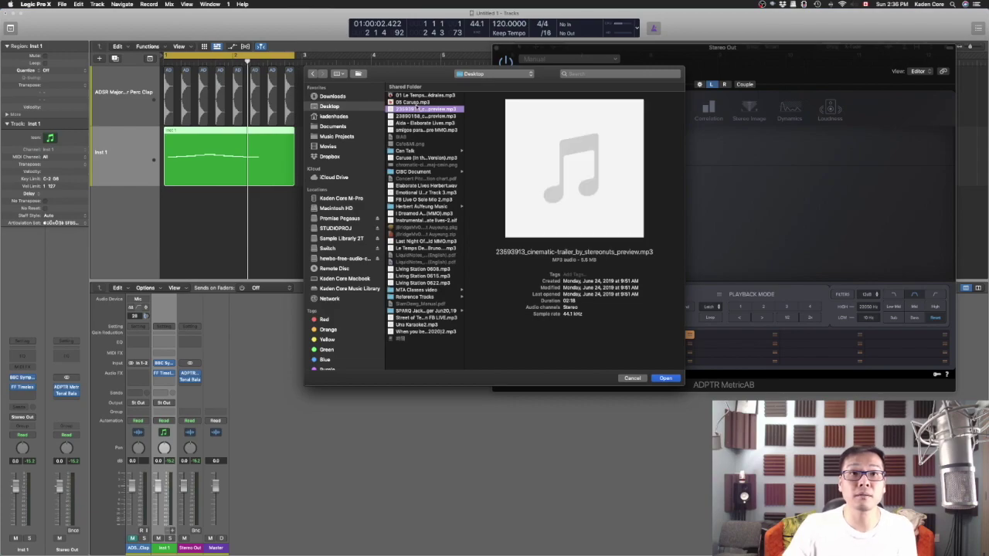
{"action": "left_click", "coordinate": [420, 95]}
{"action": "left_click", "coordinate": [664, 378]}
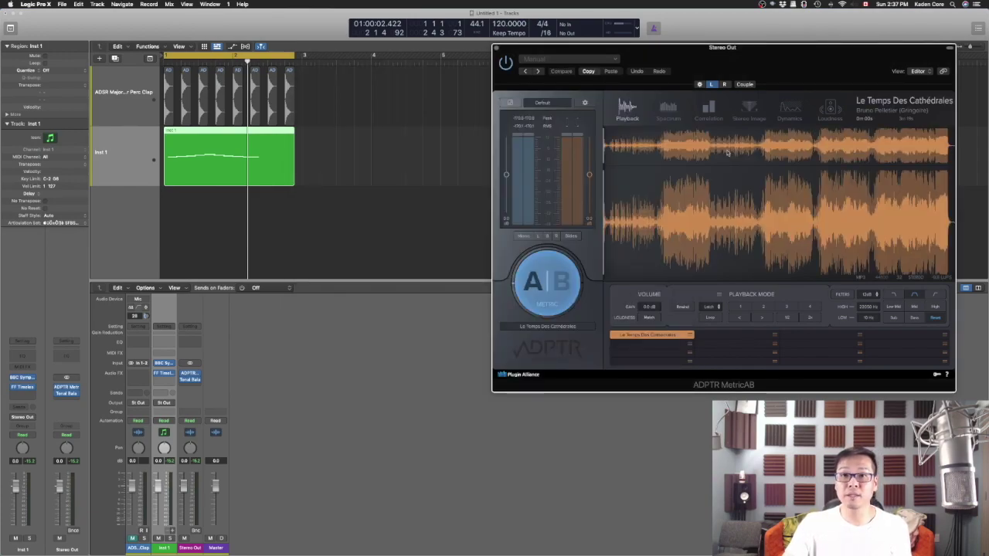
{"action": "mouse_move", "coordinate": [674, 57]}
{"action": "left_mouse_down"}
{"action": "mouse_move", "coordinate": [681, 62]}
{"action": "mouse_move", "coordinate": [668, 51]}
{"action": "left_mouse_up"}
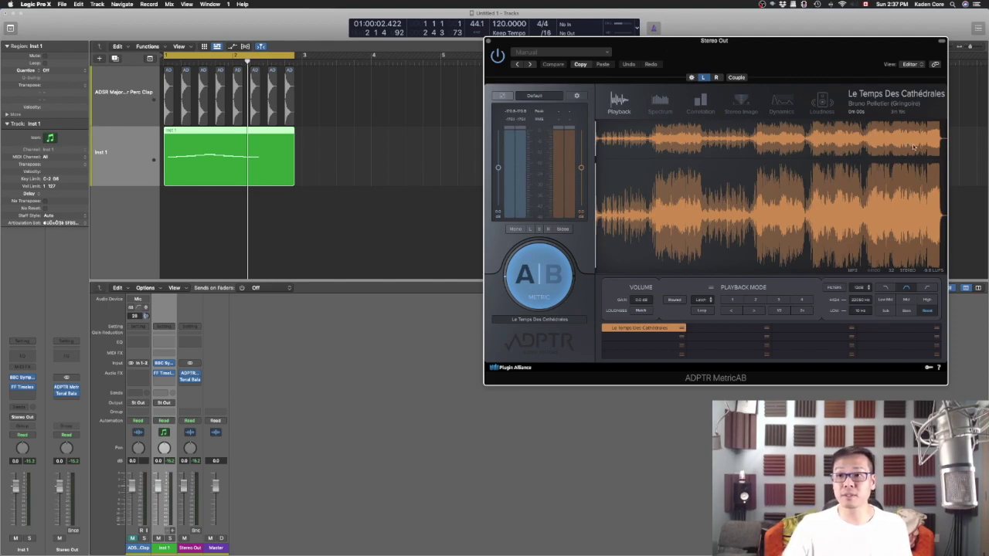
Play the session and toggle MetricAB's A|B between the mix and Le Temps Des Cathédrales reference, finishing on the mix
{"action": "left_click_drag", "start_coordinate": [780, 51], "coordinate": [824, 23]}
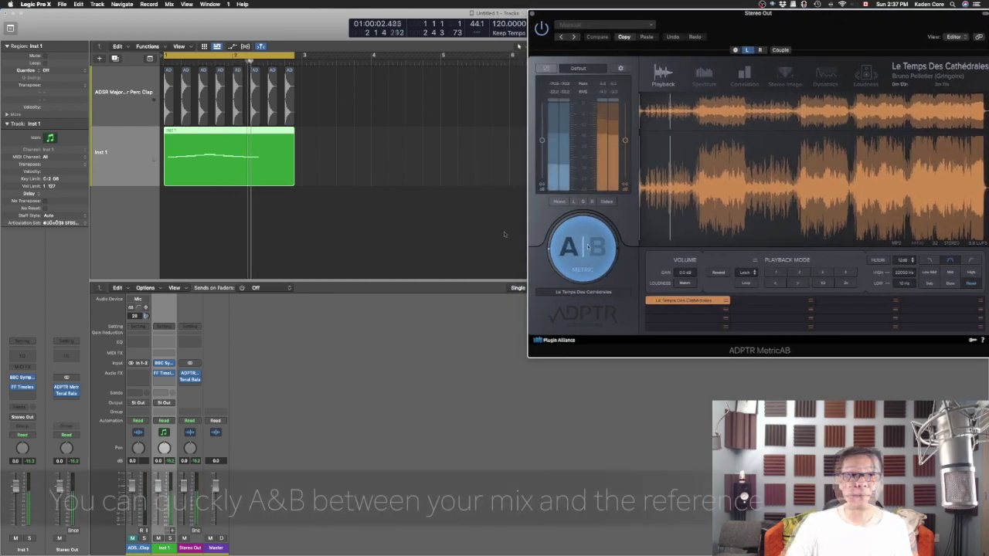
{"action": "key", "text": "space"}
{"action": "left_click", "coordinate": [587, 247]}
{"action": "left_click", "coordinate": [587, 247]}
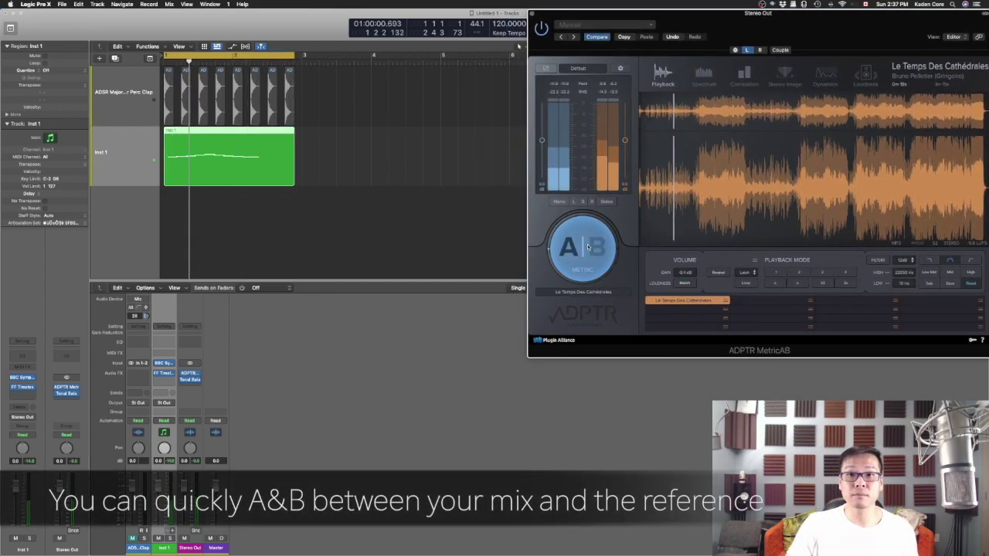
{"action": "left_click", "coordinate": [587, 247]}
{"action": "left_click", "coordinate": [587, 247]}
{"action": "left_click", "coordinate": [587, 247]}
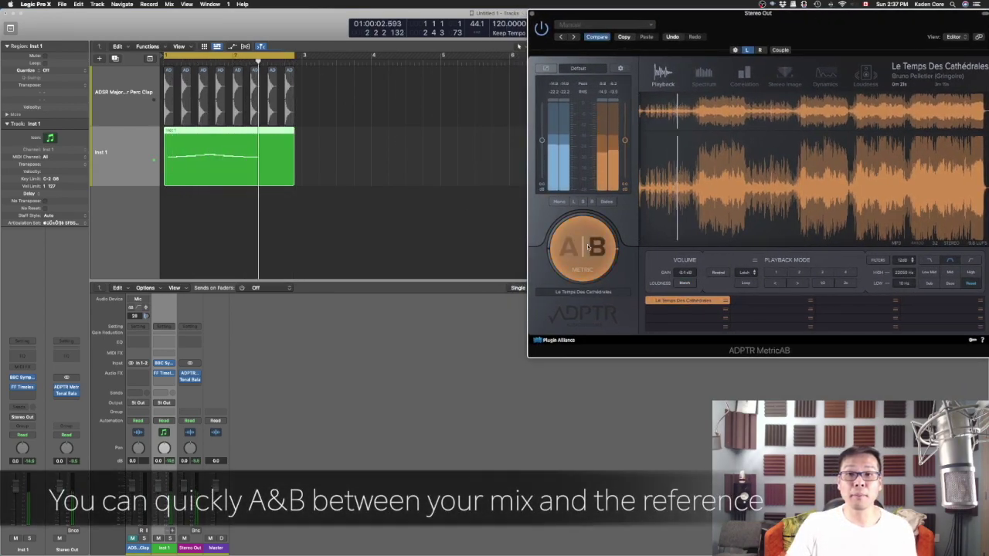
{"action": "left_click", "coordinate": [586, 247]}
{"action": "left_click", "coordinate": [587, 247]}
{"action": "left_click", "coordinate": [587, 247]}
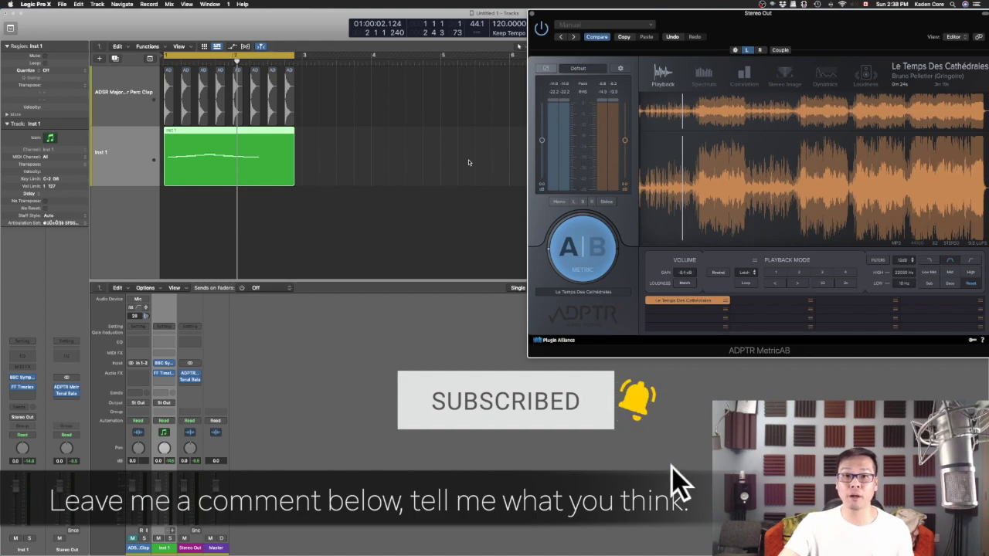
Move the MetricAB window aside, close it, and switch over to Pages
{"action": "left_click_drag", "start_coordinate": [726, 30], "coordinate": [684, 27]}
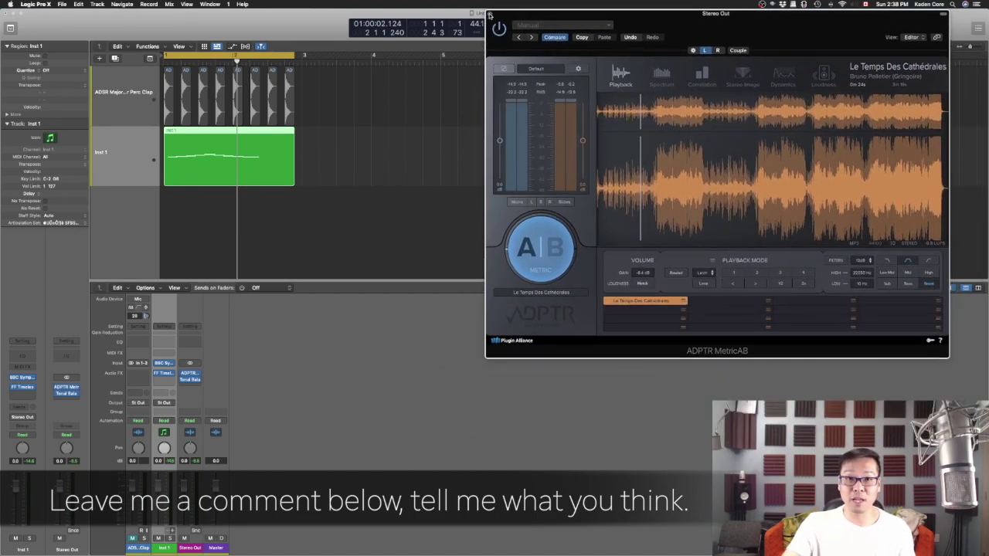
{"action": "left_click", "coordinate": [489, 14]}
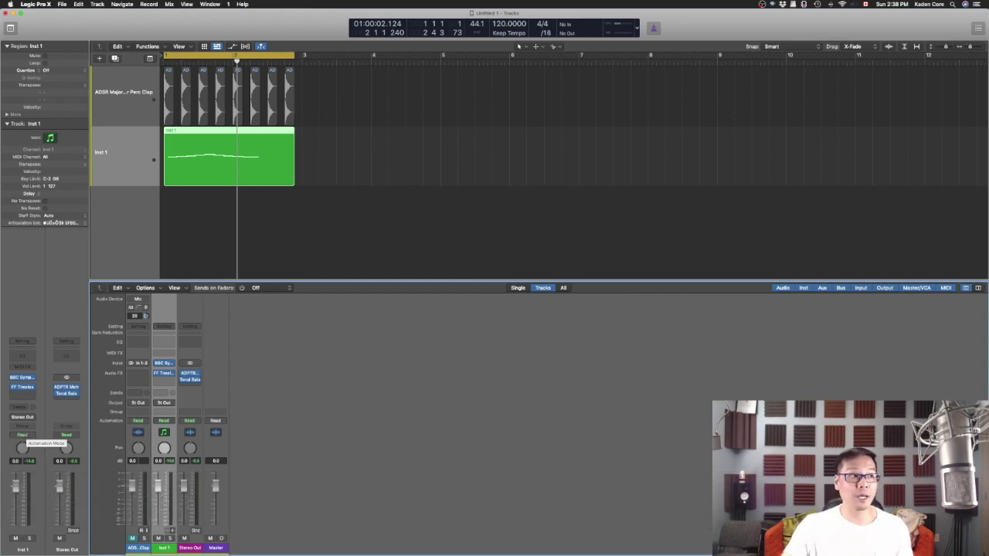
{"action": "key", "text": "super+Tab"}
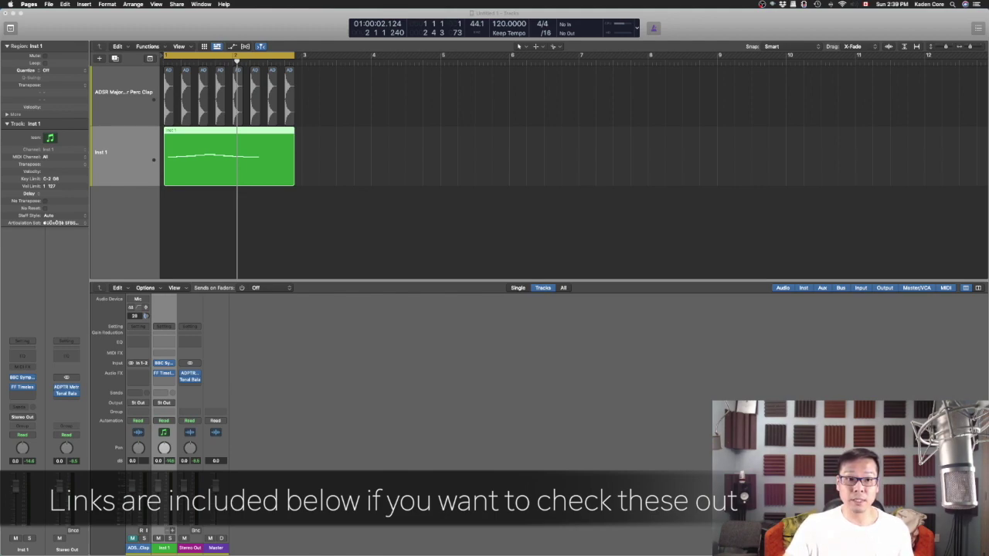
Open Tonal Balance Control and MetricAB side by side, then close Tonal Balance Control
{"action": "left_click", "coordinate": [190, 378]}
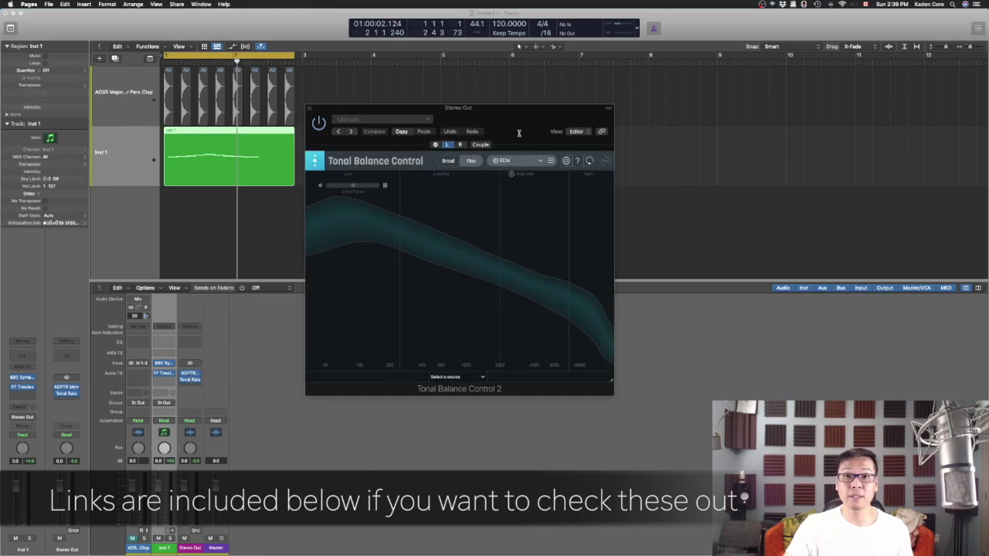
{"action": "left_click_drag", "start_coordinate": [519, 133], "coordinate": [852, 256]}
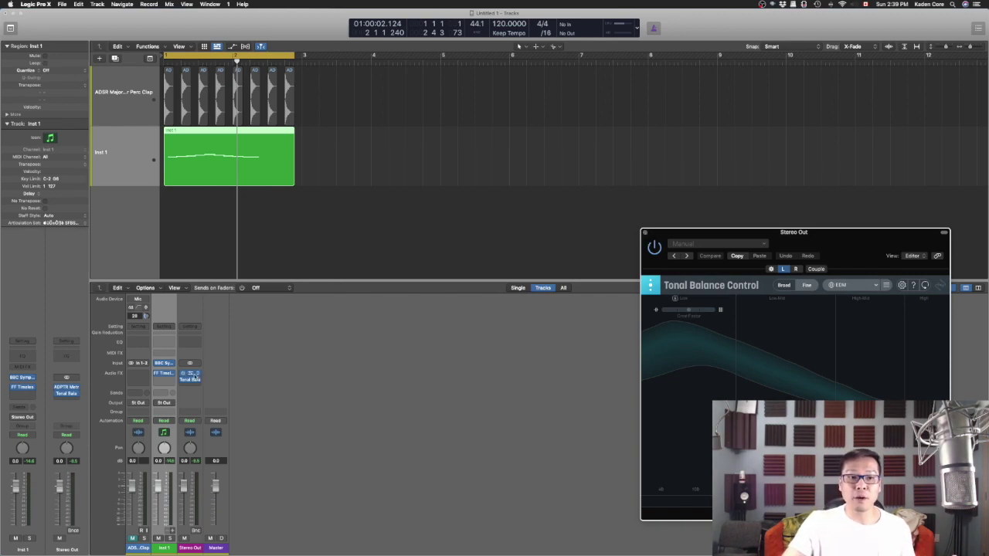
{"action": "left_click", "coordinate": [190, 374]}
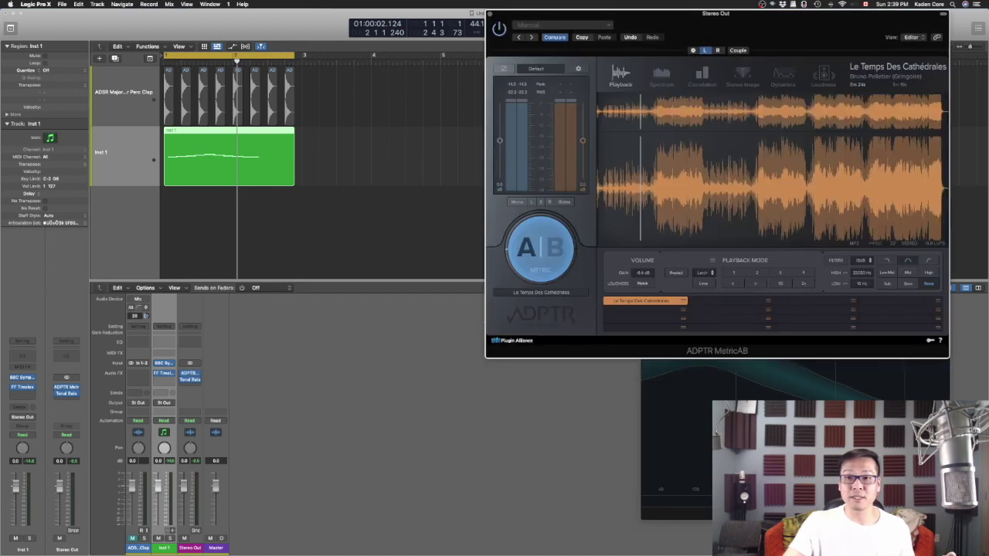
{"action": "left_click", "coordinate": [734, 379]}
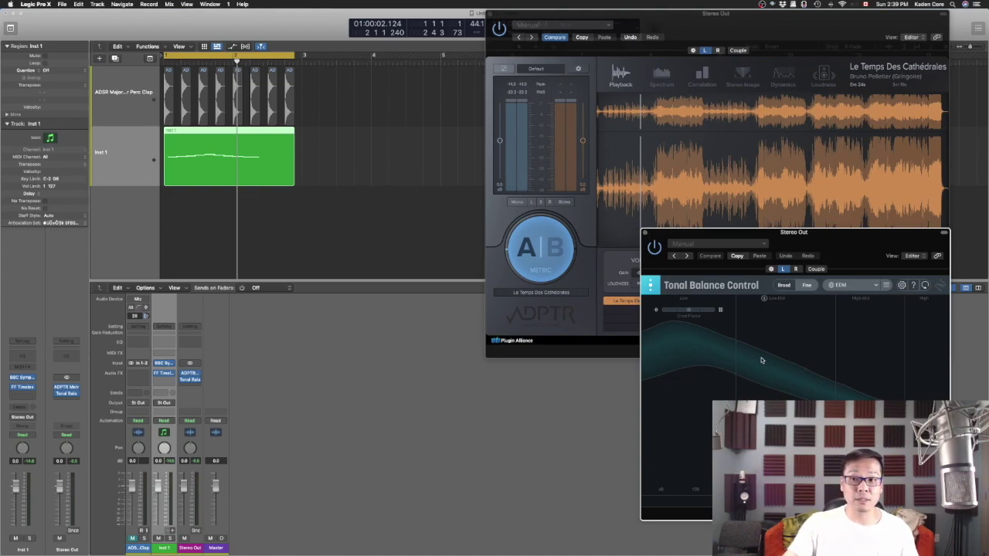
{"action": "left_click", "coordinate": [645, 234]}
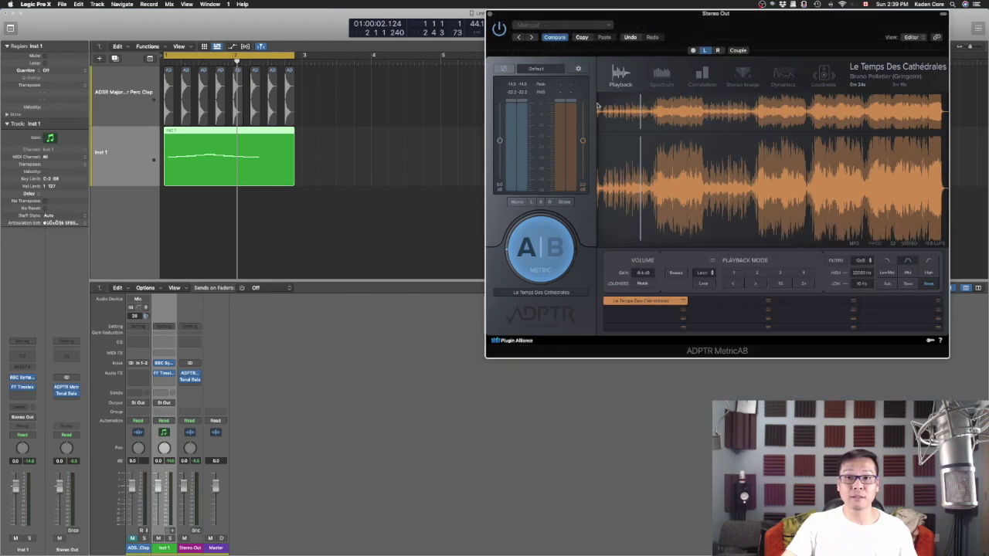
Close MetricAB, then reopen Tonal Balance Control from Stereo Out and close it too
{"action": "left_click", "coordinate": [489, 14]}
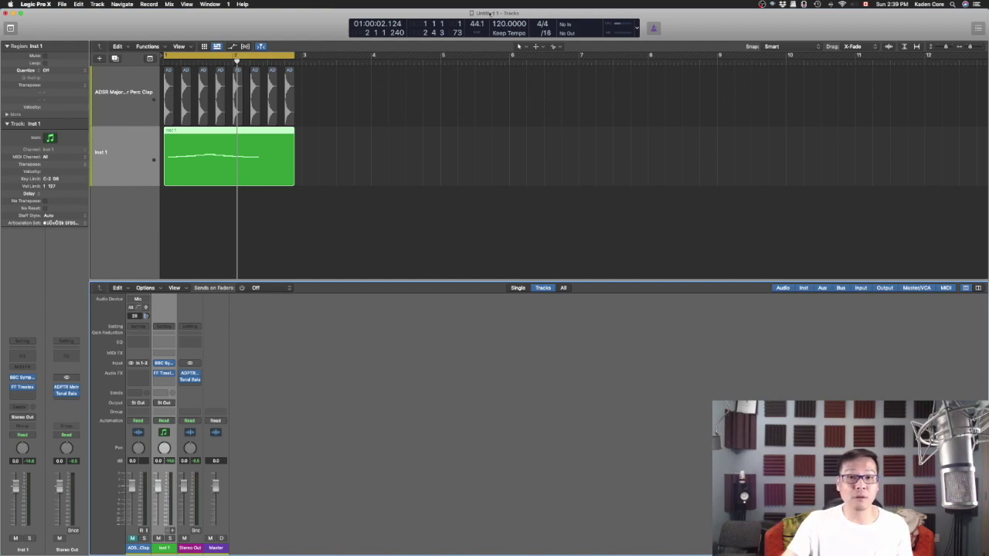
{"action": "left_click", "coordinate": [191, 379]}
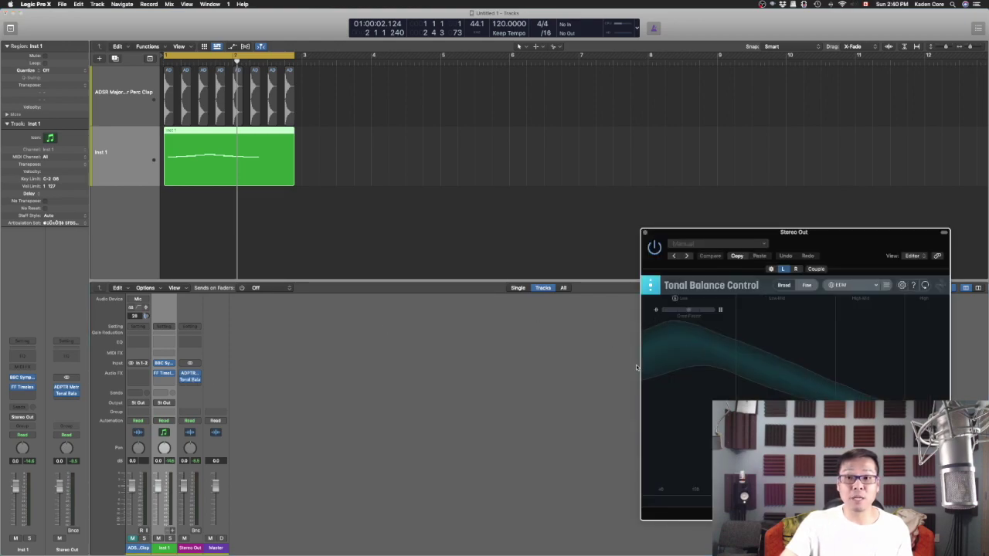
{"action": "left_click", "coordinate": [647, 233]}
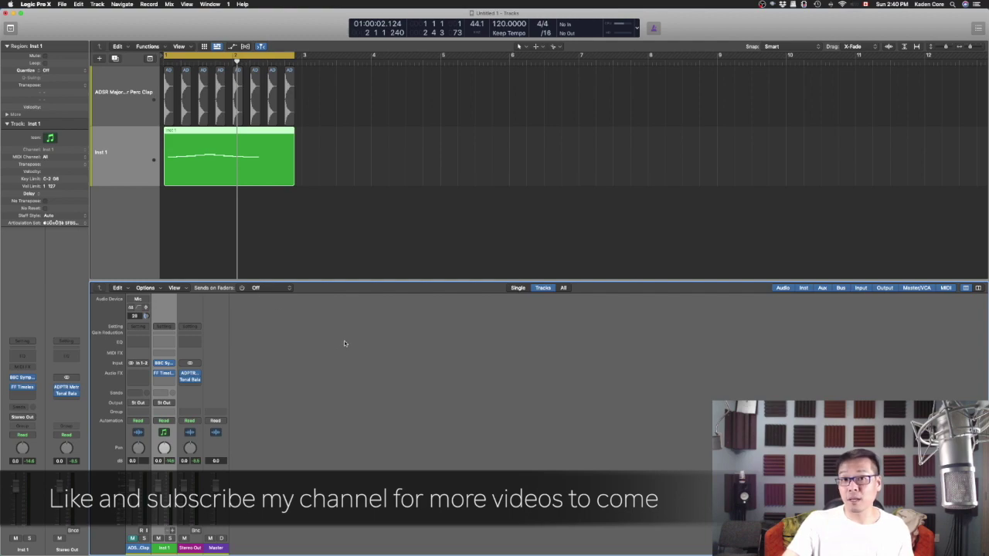